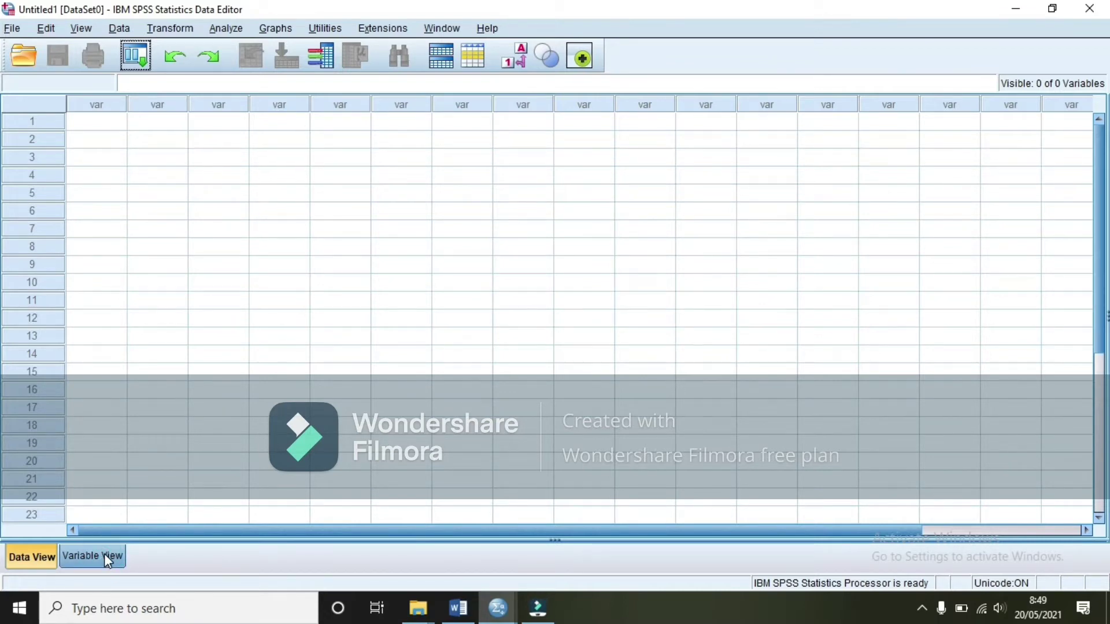
Step: Define two variables named Hasil_Belajar and Kelas
{"action": "left_click", "coordinate": [101, 557]}
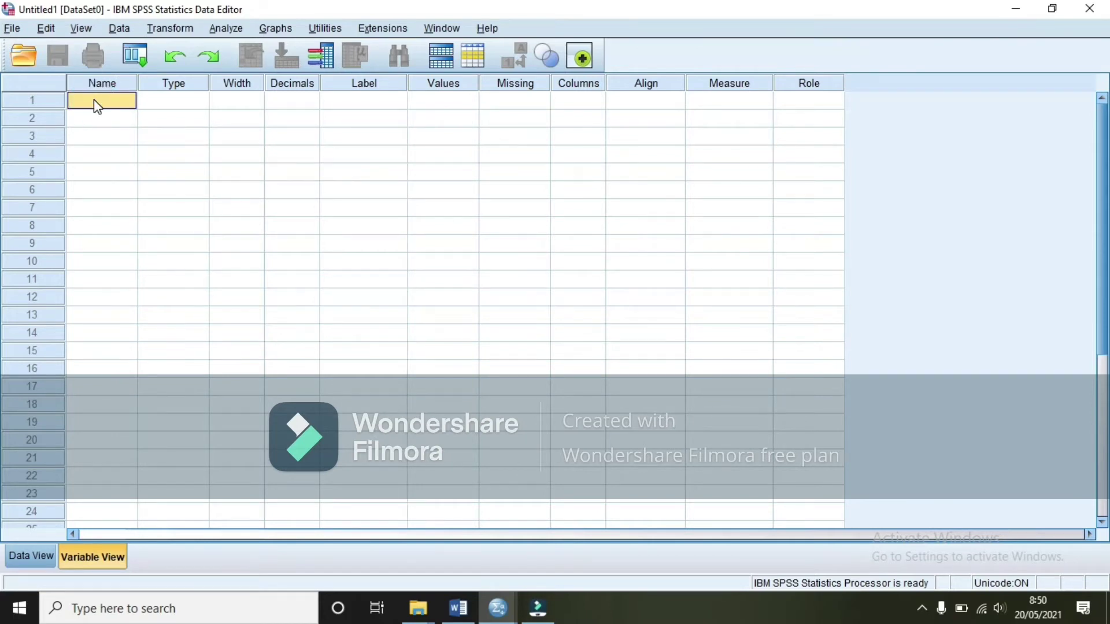
{"action": "type", "text": "Hasil Belajar"}
{"action": "left_click", "coordinate": [180, 144]}
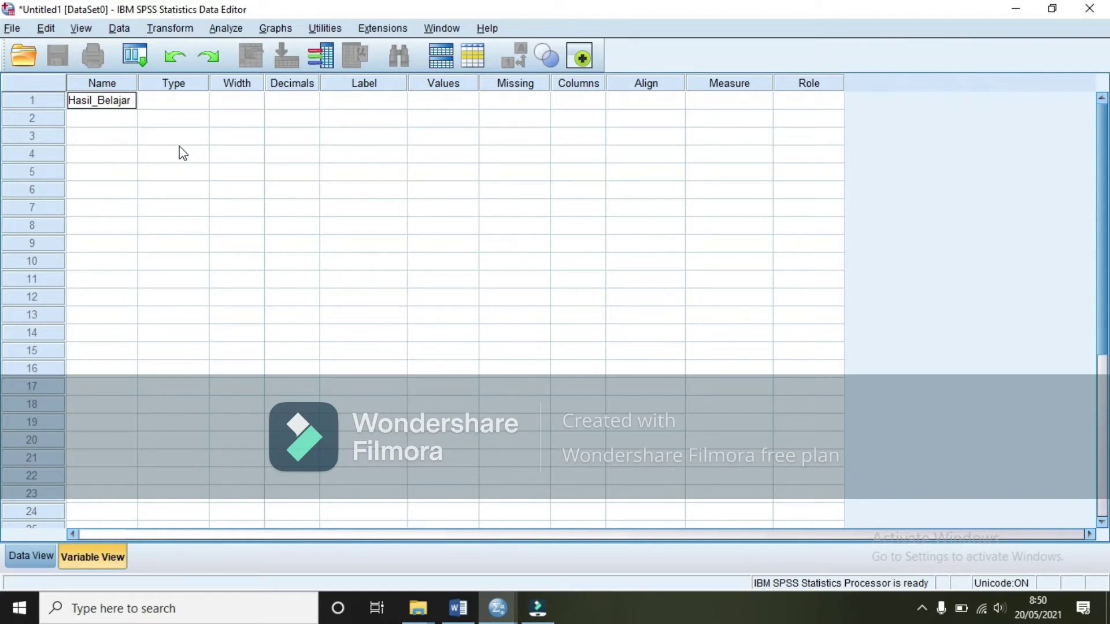
{"action": "left_click", "coordinate": [119, 120]}
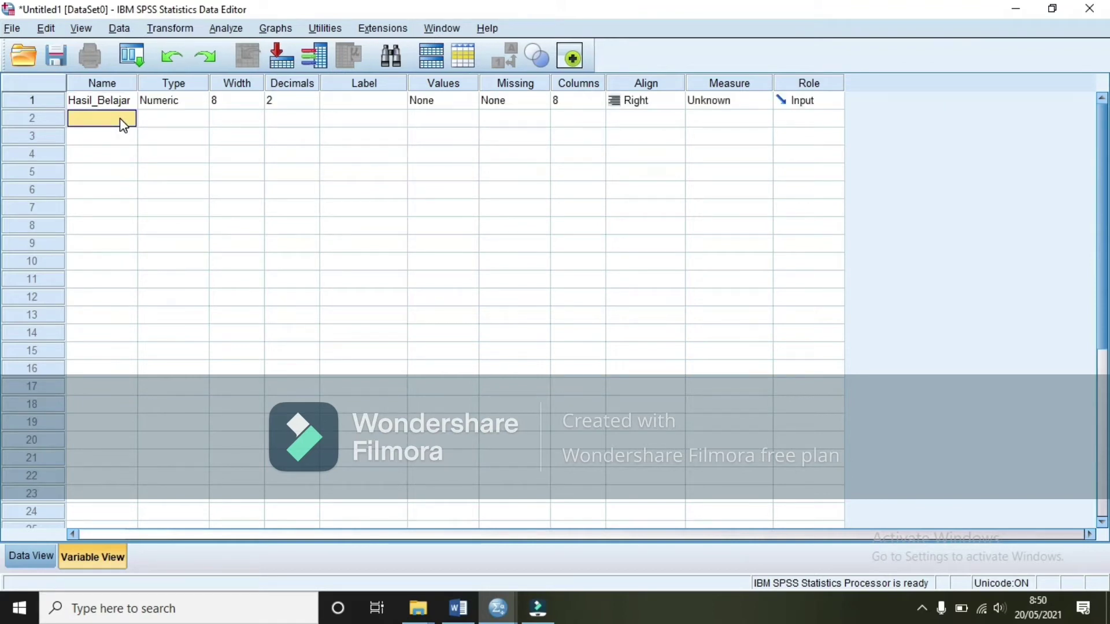
{"action": "left_click", "coordinate": [92, 118]}
{"action": "type", "text": "Kelas"}
{"action": "key", "text": "Return"}
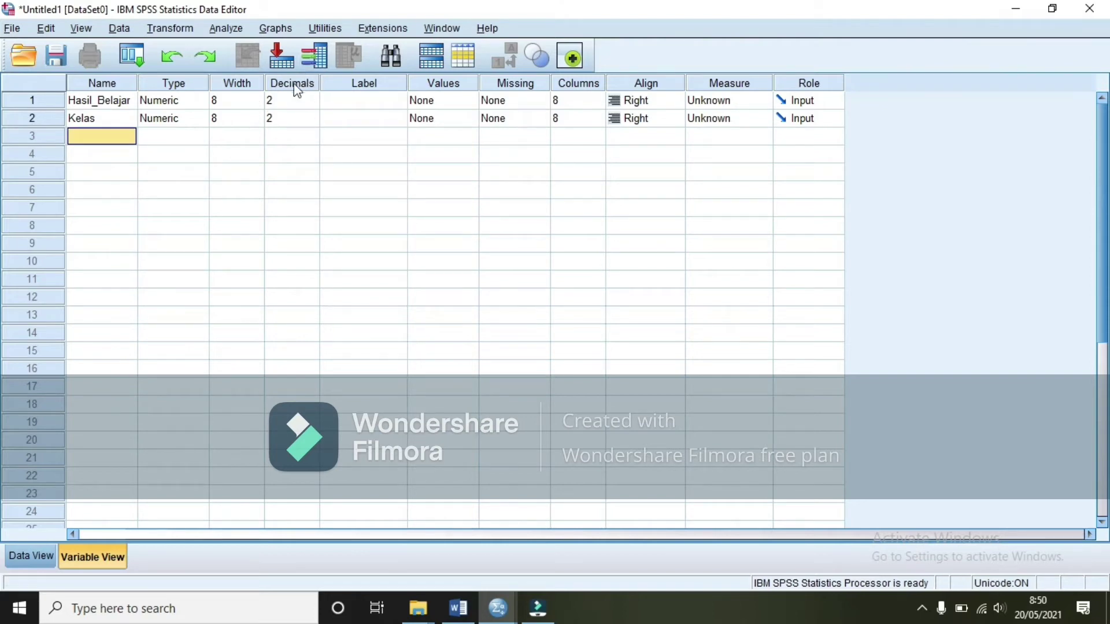
Step: Set the decimals of both Hasil_Belajar and Kelas to 0
{"action": "left_click", "coordinate": [308, 96]}
{"action": "left_click", "coordinate": [313, 103]}
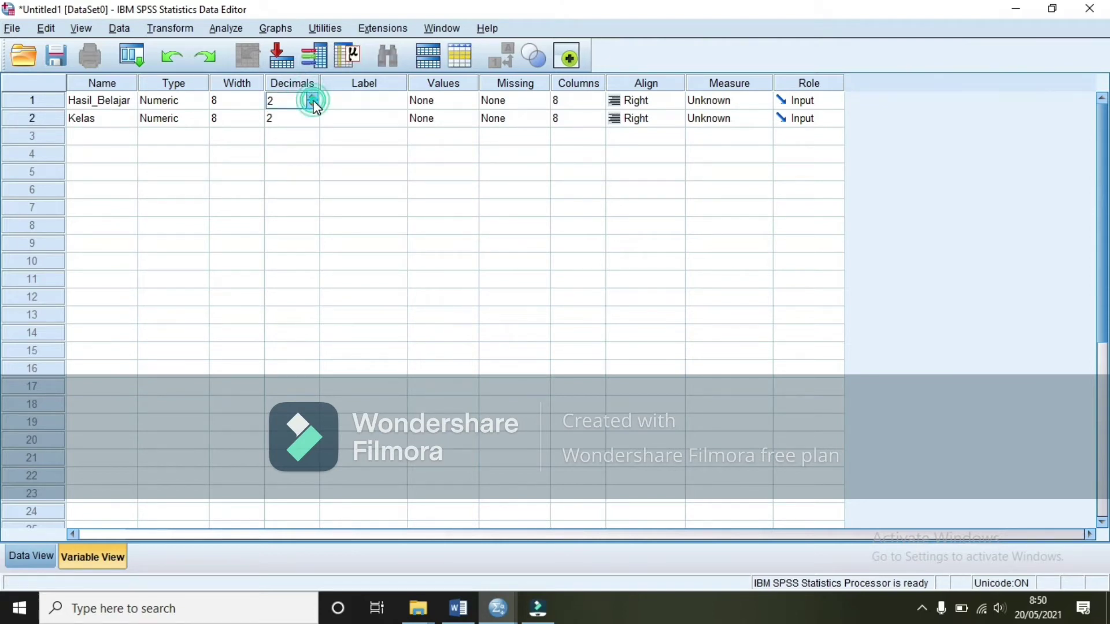
{"action": "left_click", "coordinate": [313, 103]}
{"action": "left_click", "coordinate": [313, 103]}
{"action": "left_click", "coordinate": [313, 124]}
{"action": "left_click", "coordinate": [313, 125]}
{"action": "left_click", "coordinate": [315, 127]}
{"action": "left_click", "coordinate": [315, 127]}
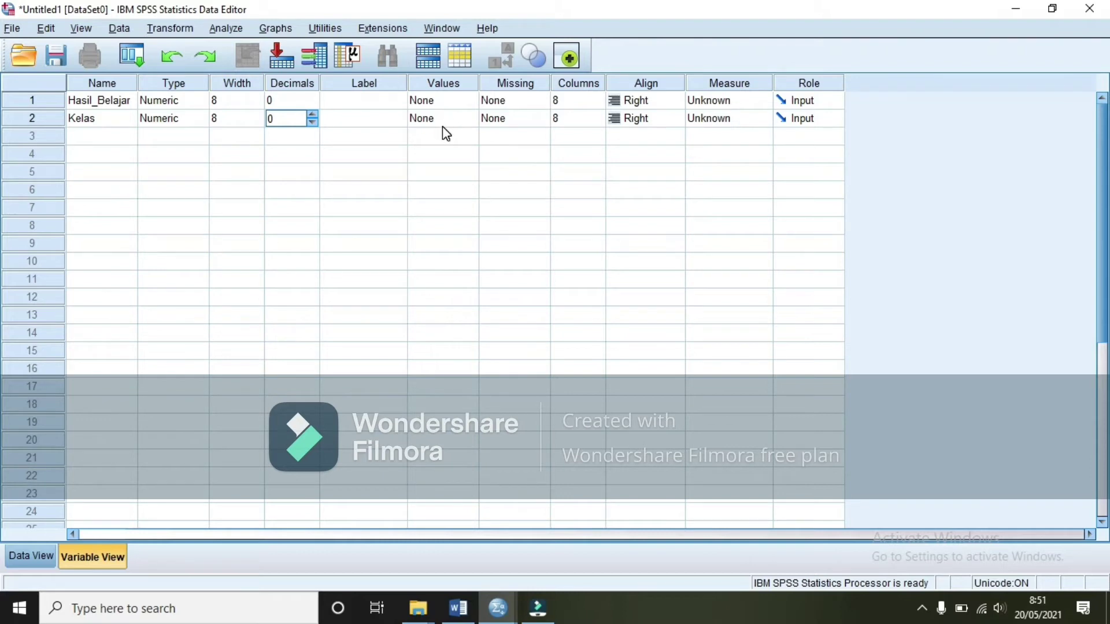
Step: Add a value label for the Kelas variable, with value 1 labelled Kelas Eksperimen
{"action": "left_click", "coordinate": [462, 119]}
{"action": "left_click", "coordinate": [469, 119]}
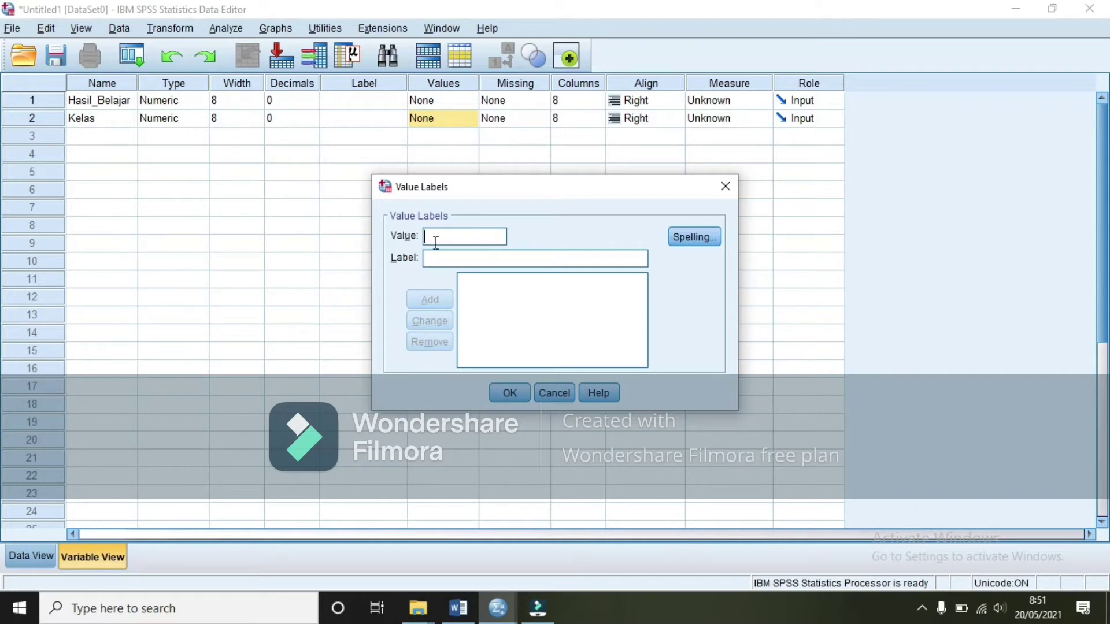
{"action": "type", "text": "1"}
{"action": "left_click", "coordinate": [450, 257]}
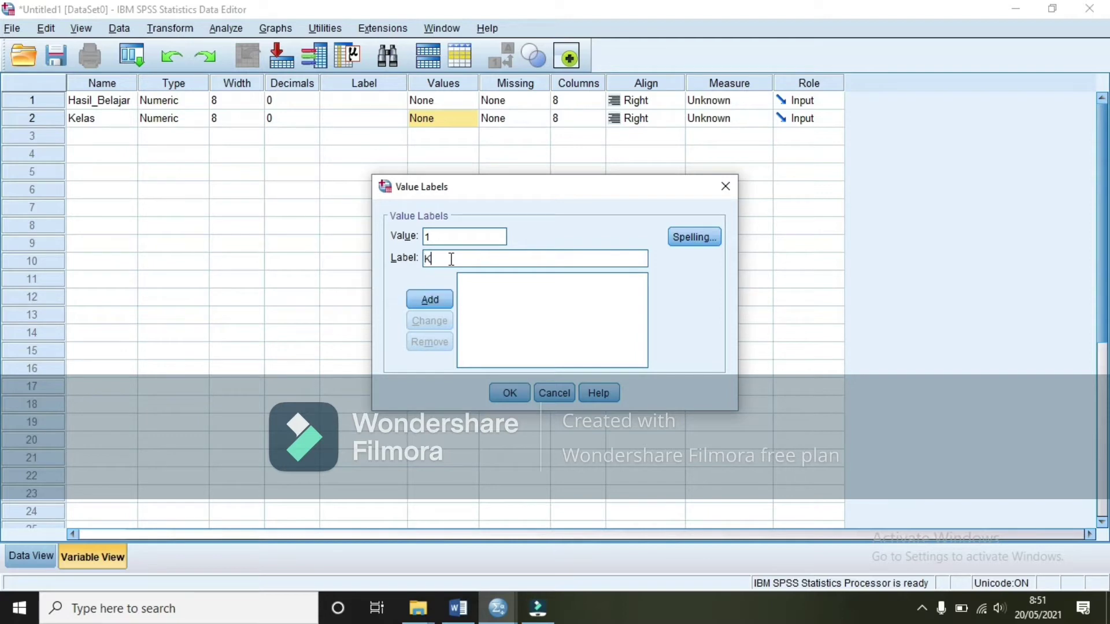
{"action": "type", "text": "Kelas ek"}
{"action": "key", "text": "BackSpace"}
{"action": "key", "text": "BackSpace"}
{"action": "type", "text": "Eksperimen"}
{"action": "left_click", "coordinate": [431, 300]}
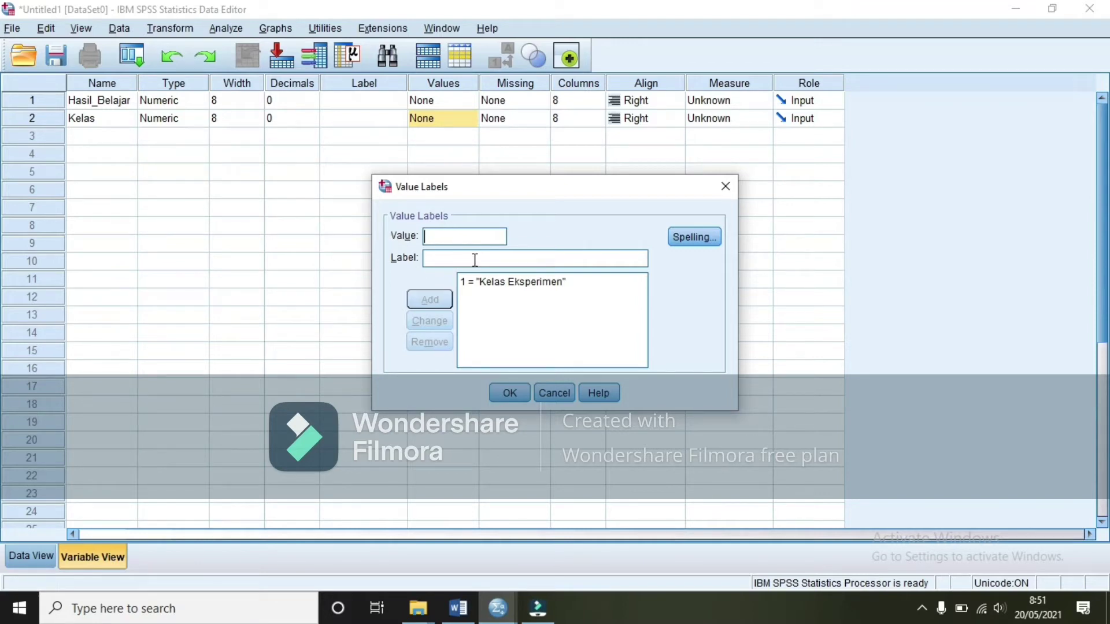
Step: Add the label Kelas Kontrol for value 2 of Kelas and apply the value labels
{"action": "left_click", "coordinate": [464, 236]}
{"action": "type", "text": "2"}
{"action": "left_click", "coordinate": [454, 259]}
{"action": "type", "text": "Kelas"}
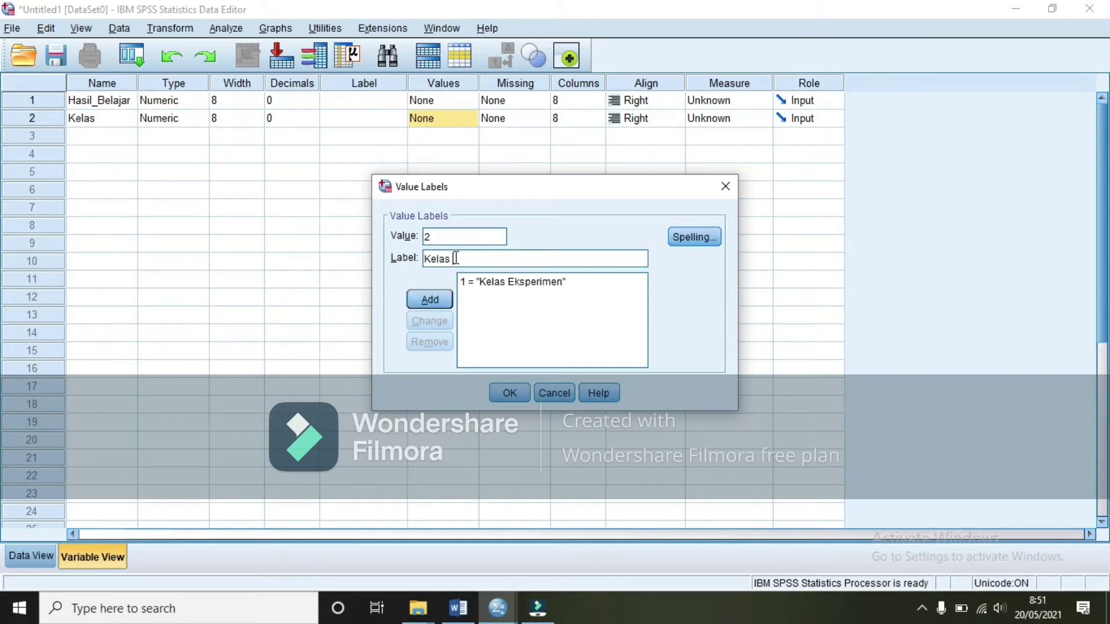
{"action": "type", "text": " Kontrol"}
{"action": "left_click", "coordinate": [440, 296]}
{"action": "left_click", "coordinate": [506, 393]}
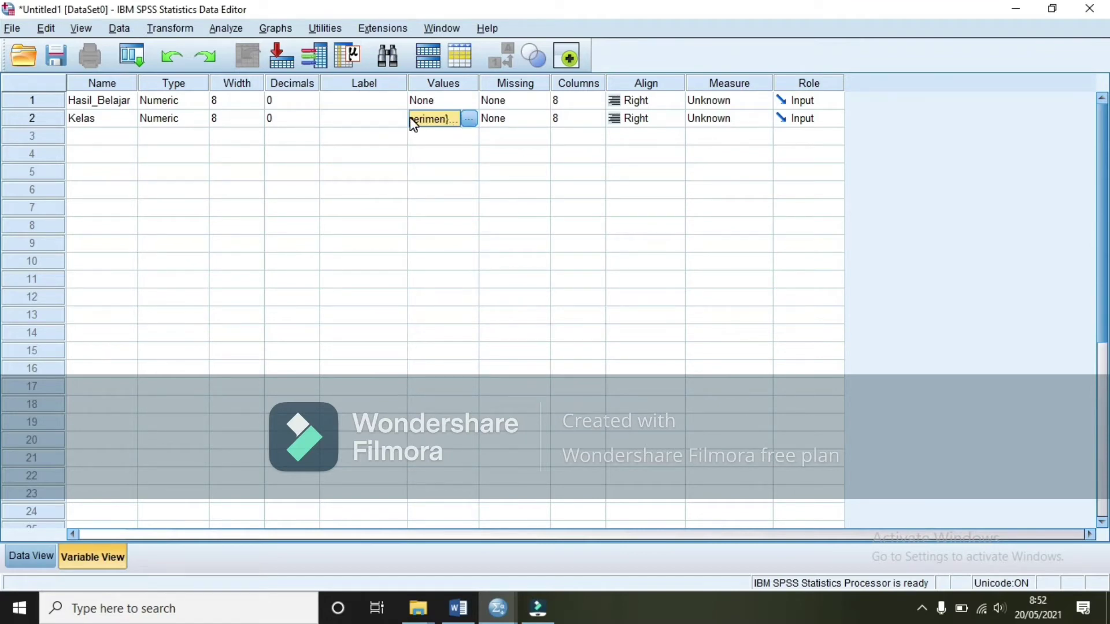
Step: Copy the Kelas Eksperimen scores from the Word document into Hasil_Belajar, rows 1 to 25
{"action": "left_click", "coordinate": [34, 558]}
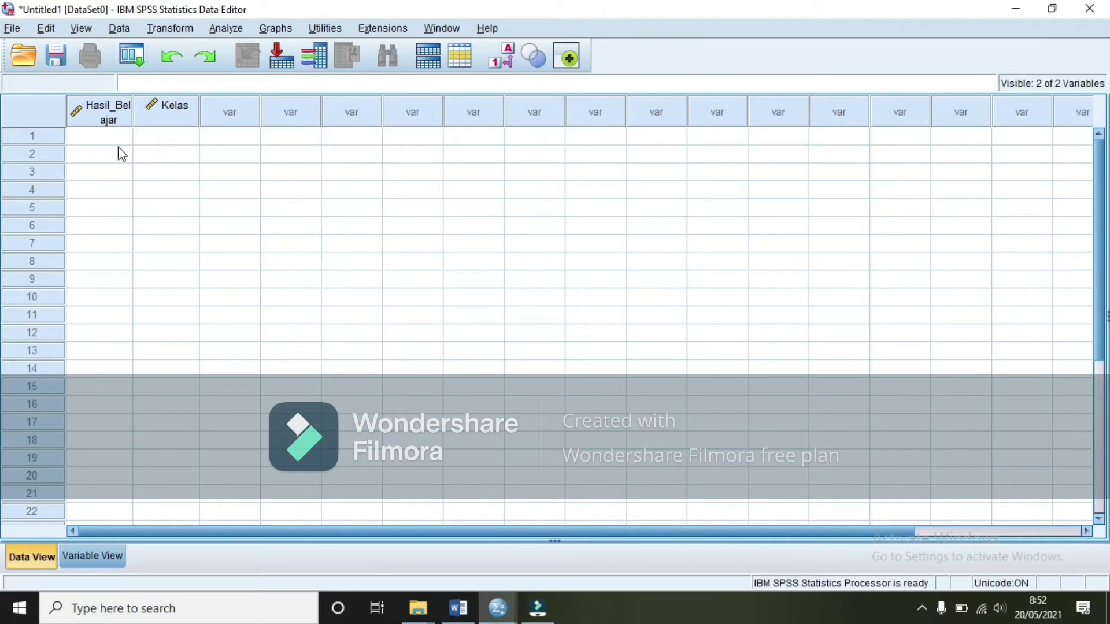
{"action": "left_click", "coordinate": [471, 600]}
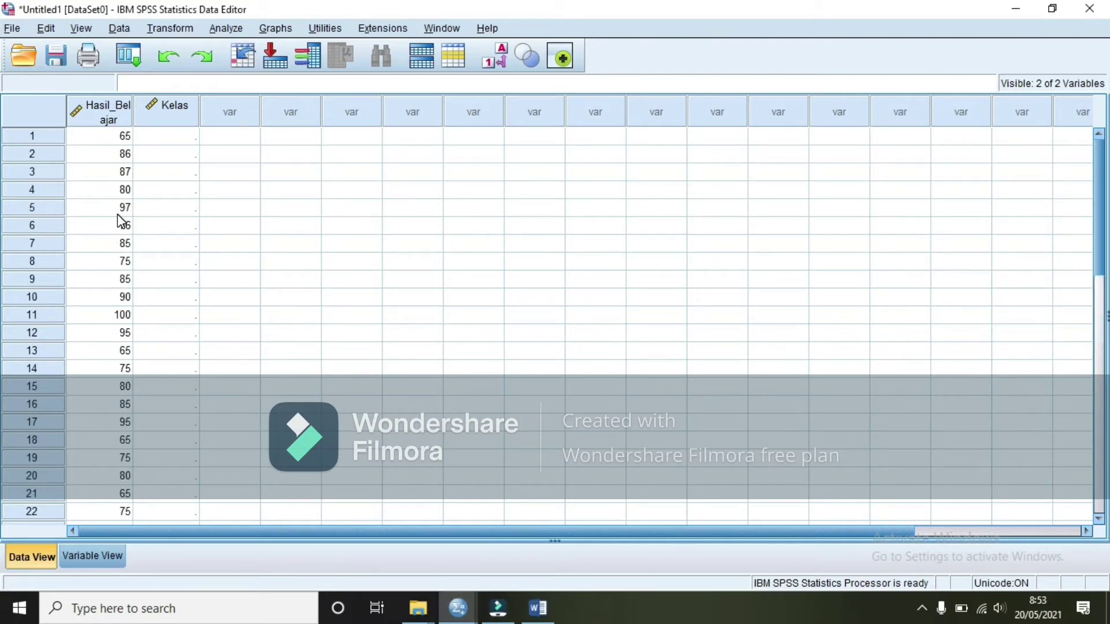
{"action": "scroll", "coordinate": [120, 221], "scroll_direction": "down", "scroll_amount": 6}
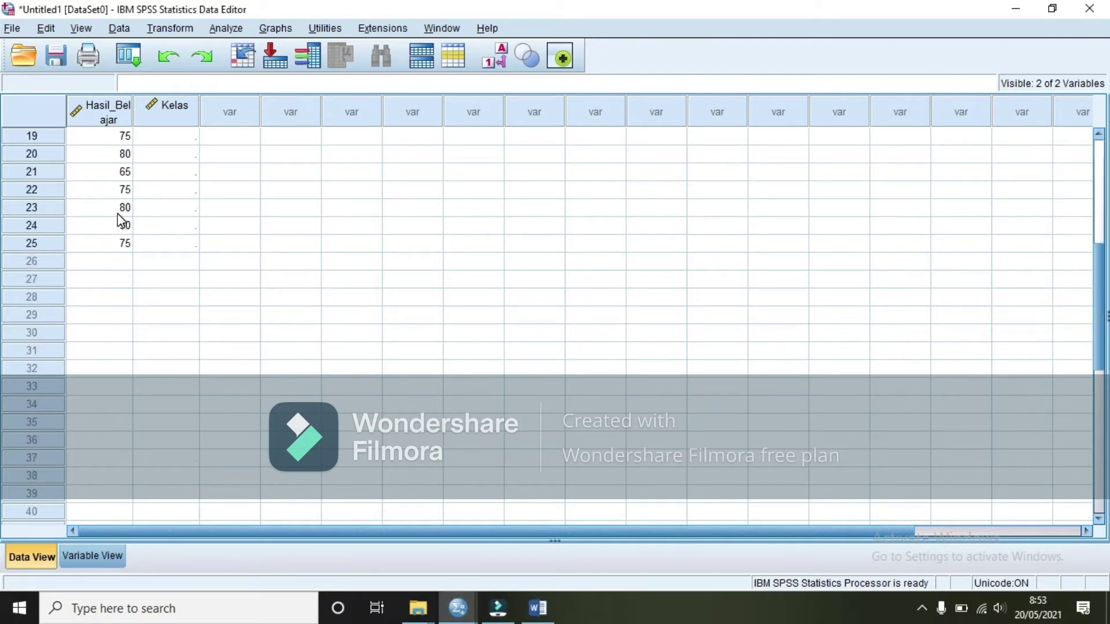
Step: Copy the Kelas Kontrol scores B1 to B25 from the Word document into Hasil_Belajar, starting at row 26
{"action": "left_click", "coordinate": [120, 261]}
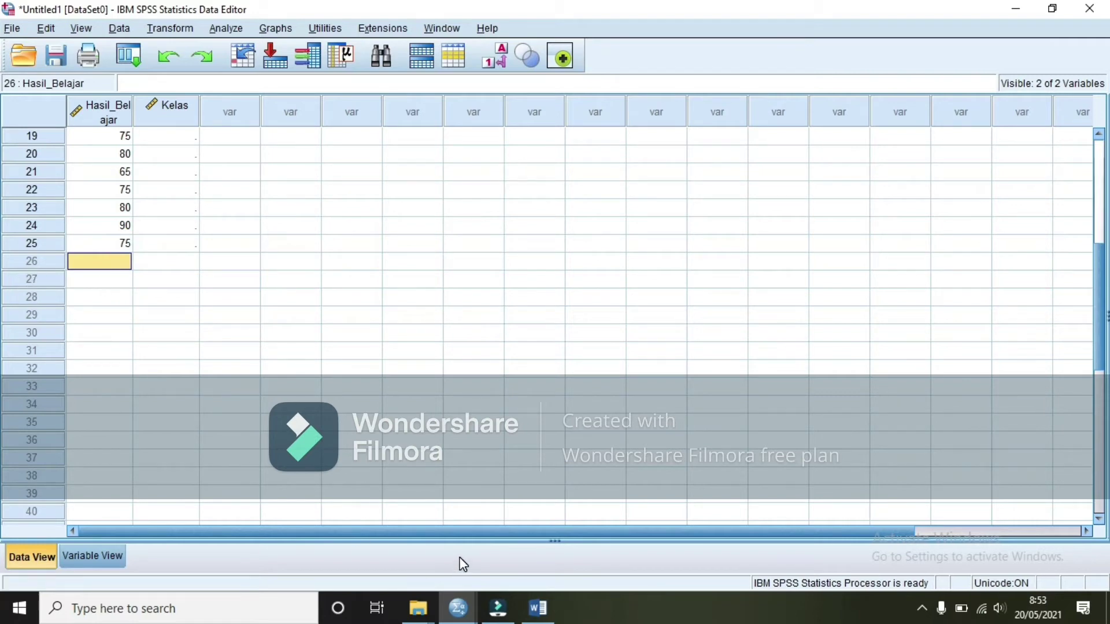
{"action": "left_click", "coordinate": [537, 613]}
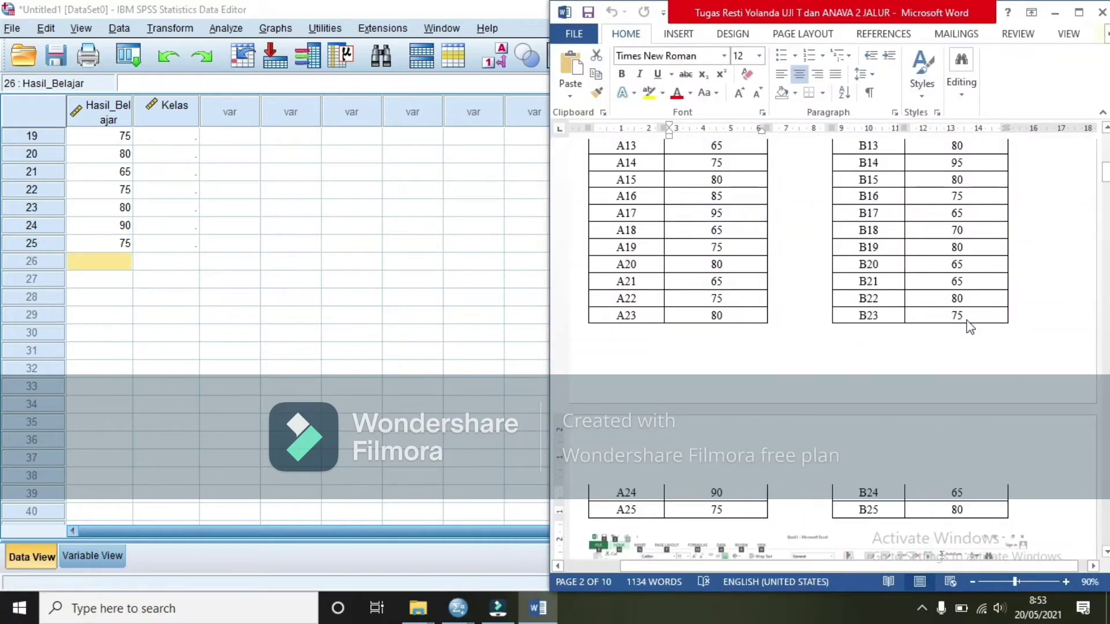
{"action": "scroll", "coordinate": [998, 275], "scroll_direction": "up", "scroll_amount": 3}
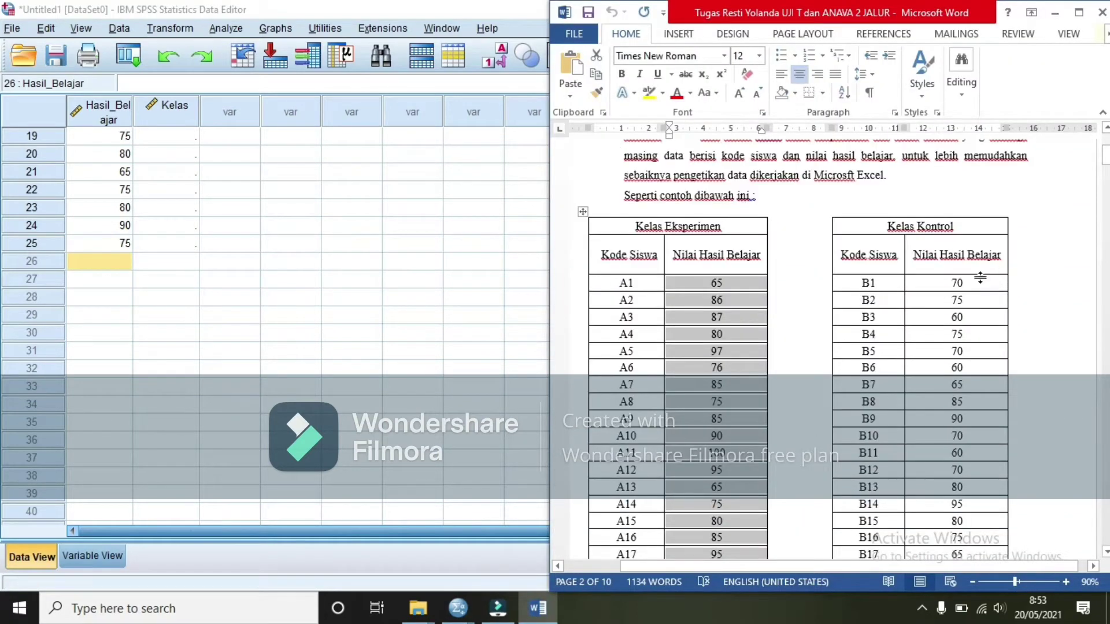
{"action": "left_click", "coordinate": [931, 283]}
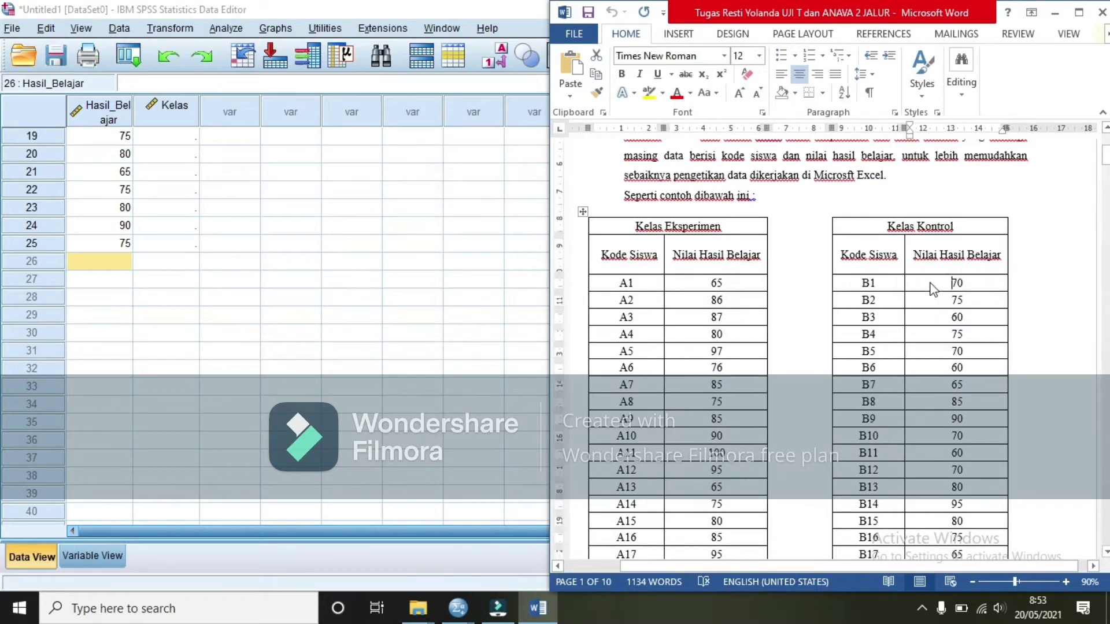
{"action": "left_click_drag", "start_coordinate": [929, 281], "coordinate": [973, 441]}
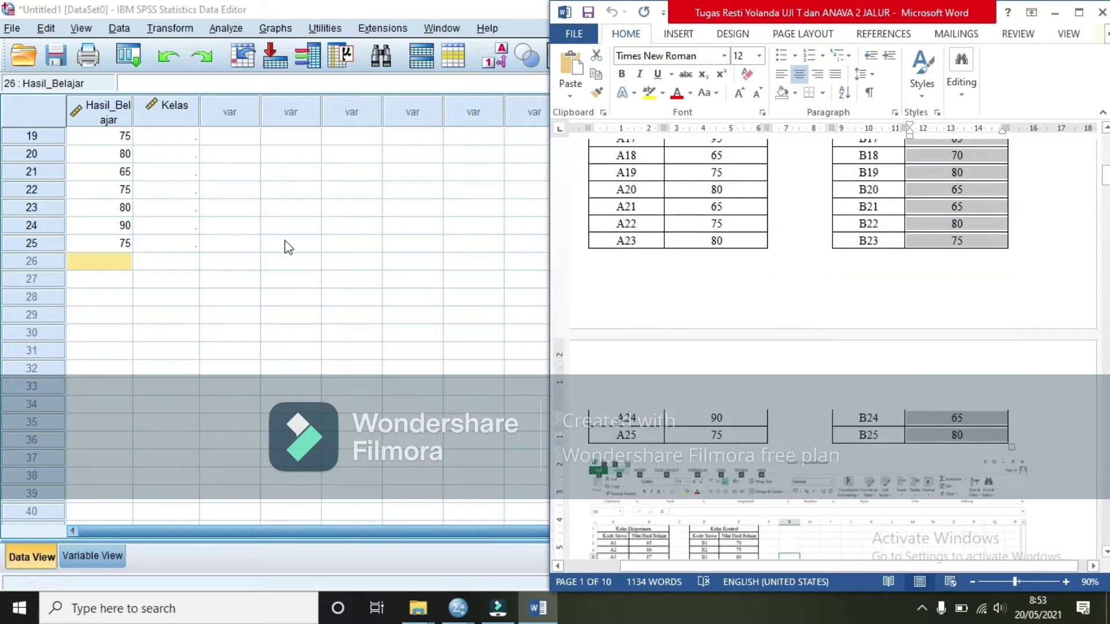
{"action": "left_click", "coordinate": [127, 264]}
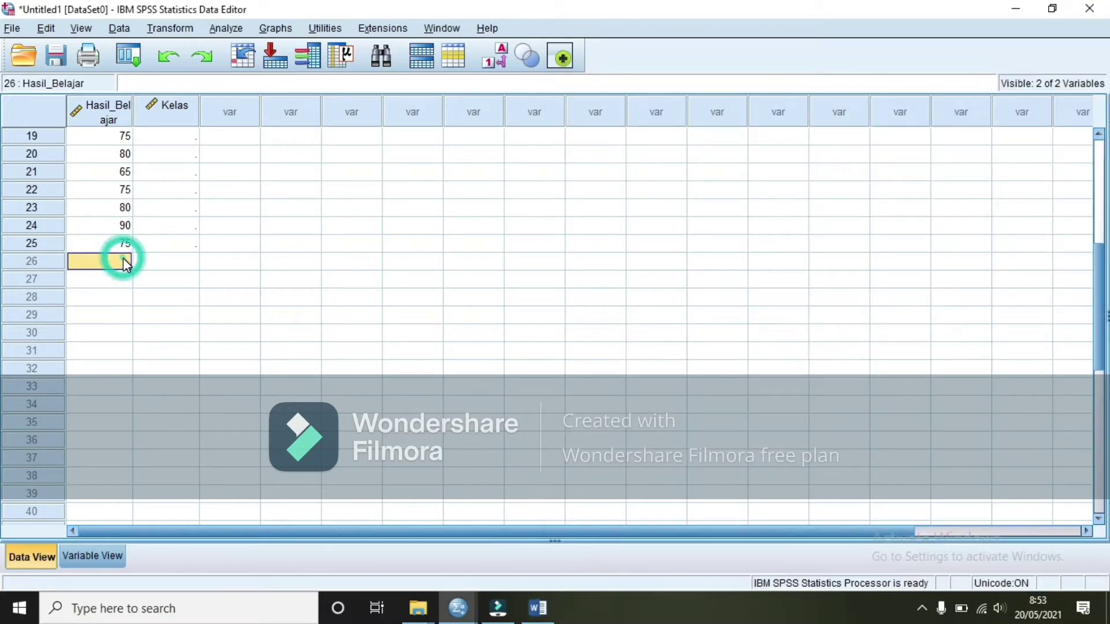
{"action": "key", "text": "ctrl+v"}
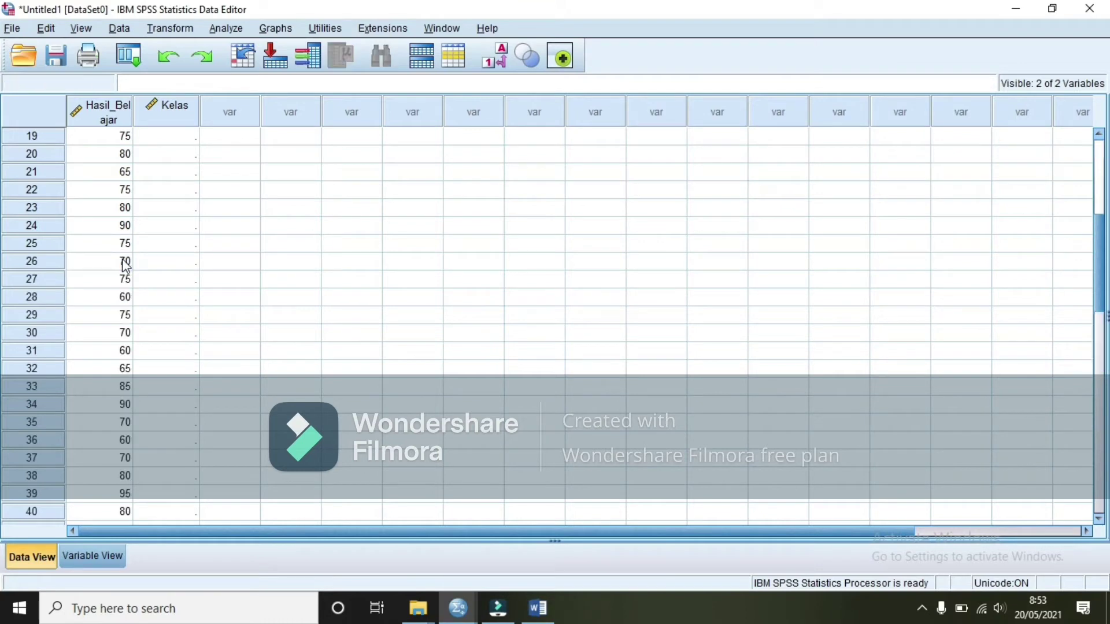
{"action": "scroll", "coordinate": [159, 278], "scroll_direction": "down", "scroll_amount": 7}
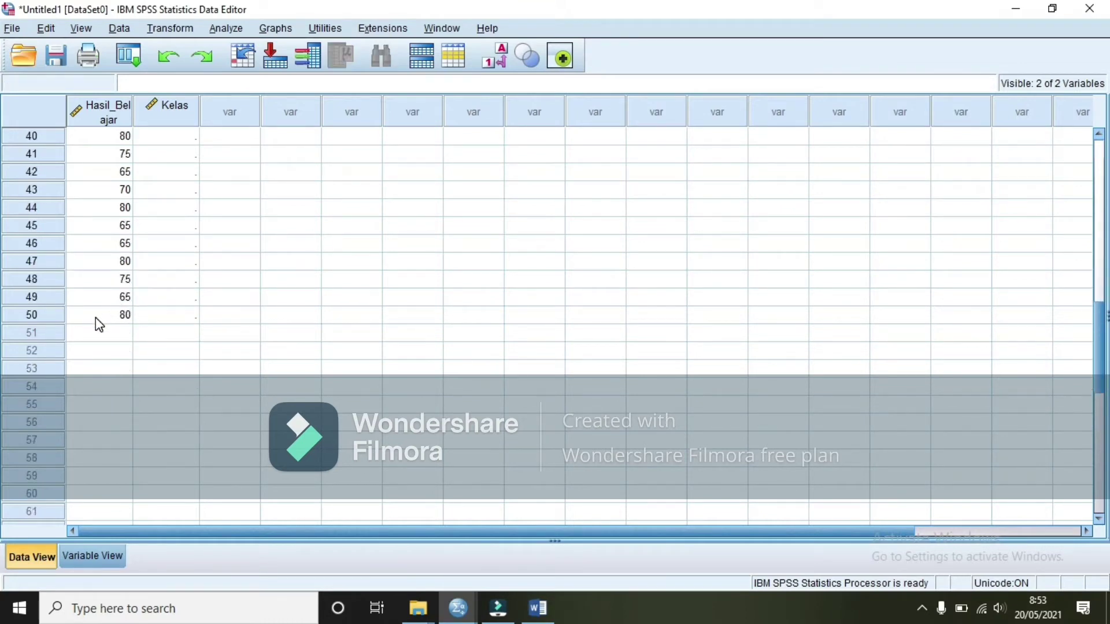
Step: Enter the class code 1 in the Kelas column for rows 1 to 25
{"action": "scroll", "coordinate": [97, 319], "scroll_direction": "up", "scroll_amount": 13}
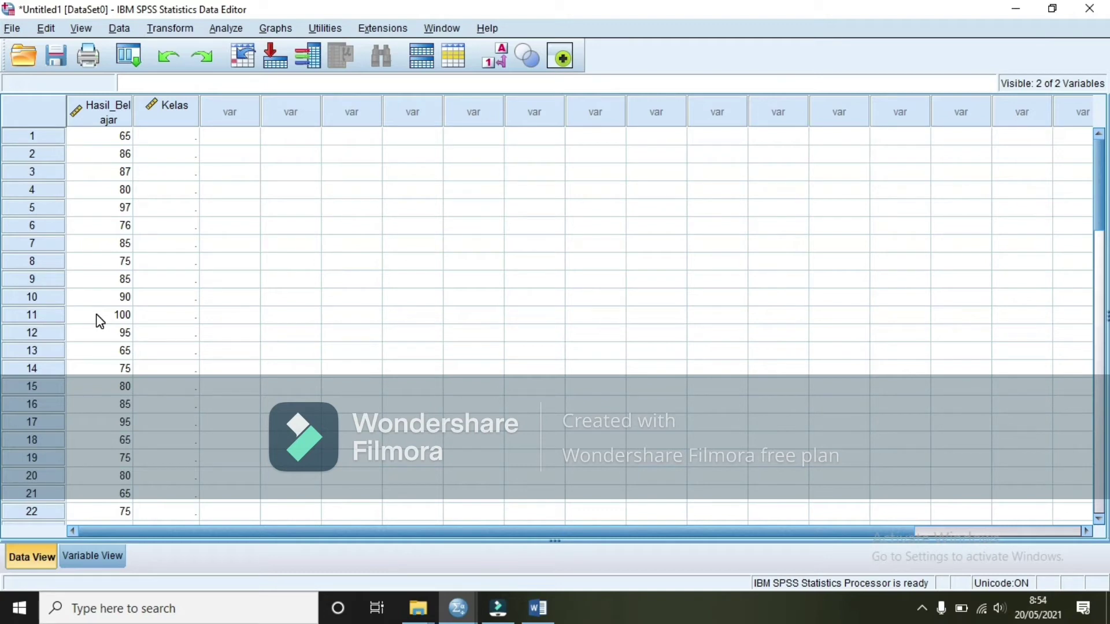
{"action": "scroll", "coordinate": [101, 322], "scroll_direction": "down", "scroll_amount": 12}
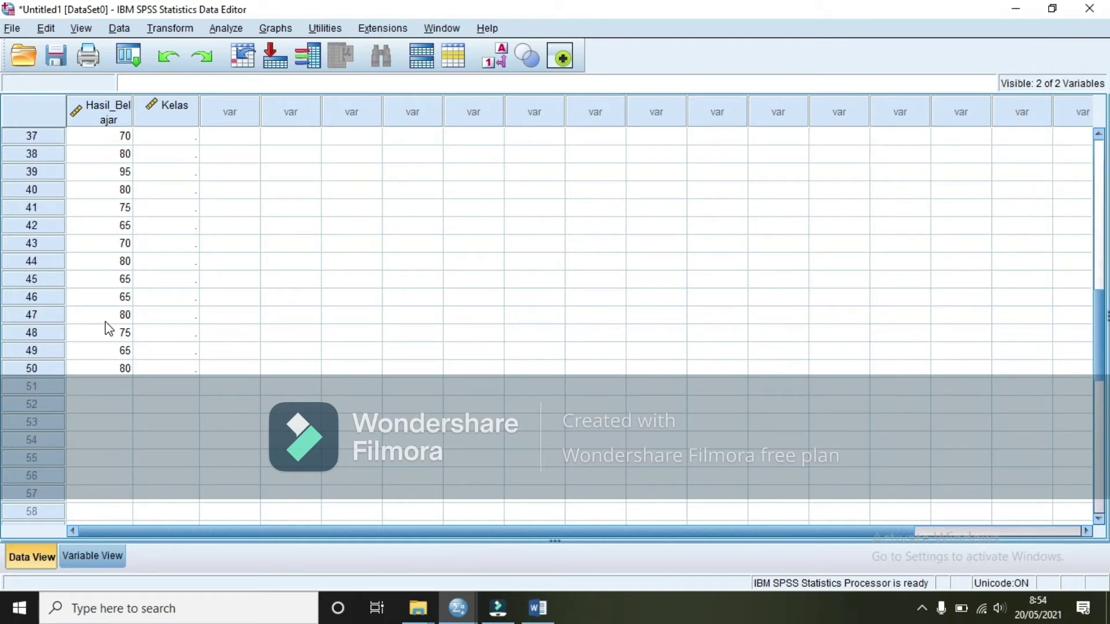
{"action": "scroll", "coordinate": [109, 329], "scroll_direction": "up", "scroll_amount": 7}
{"action": "scroll", "coordinate": [112, 328], "scroll_direction": "down", "scroll_amount": 7}
{"action": "scroll", "coordinate": [199, 149], "scroll_direction": "up", "scroll_amount": 12}
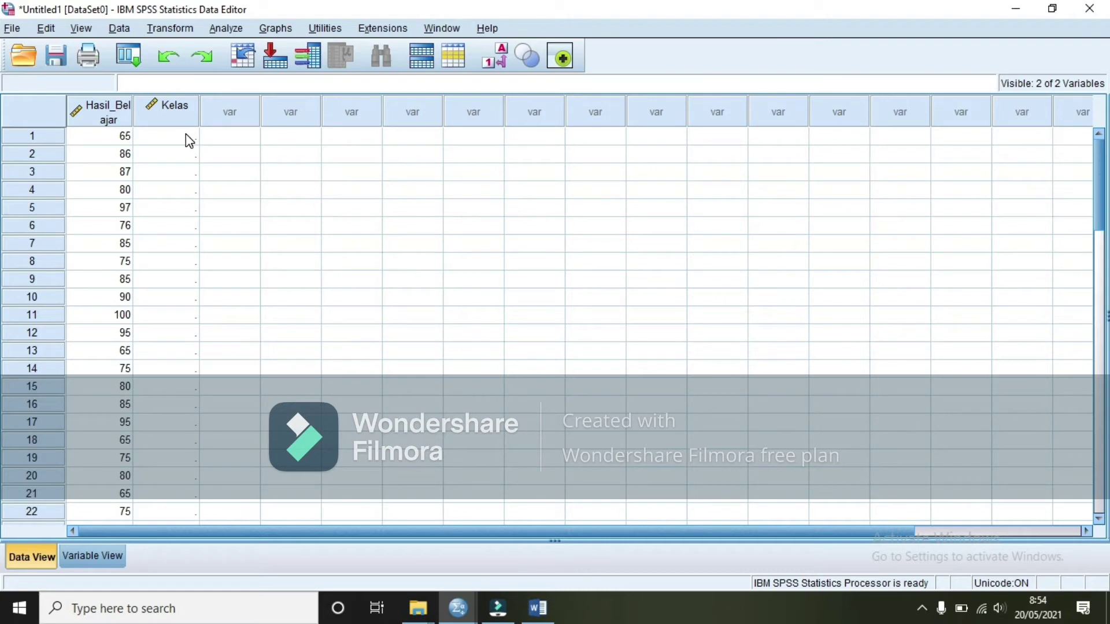
{"action": "left_click", "coordinate": [189, 139]}
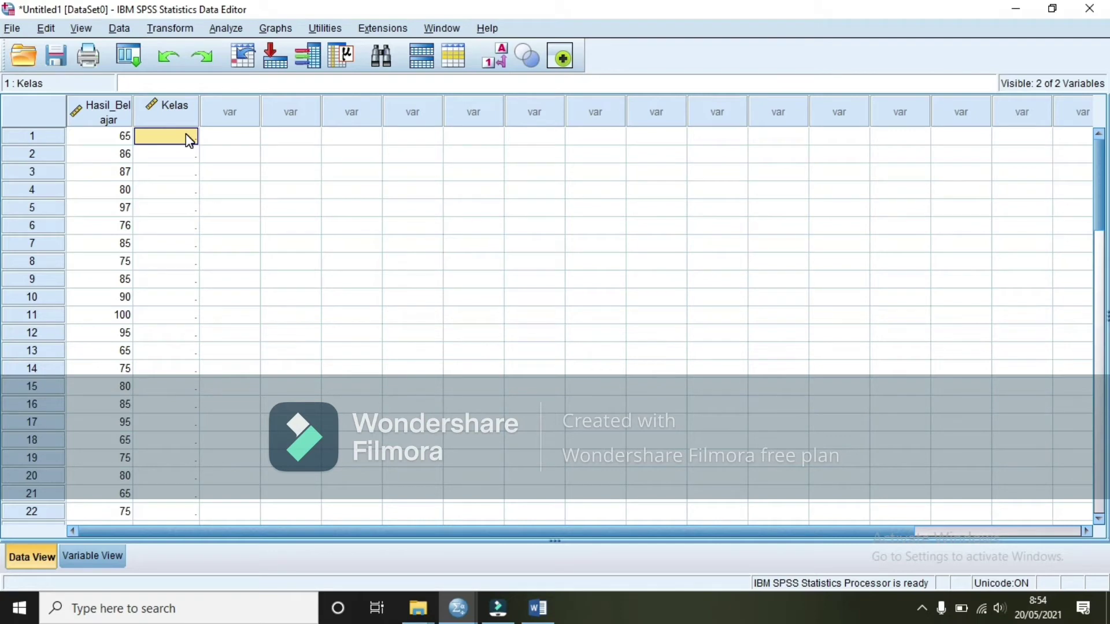
{"action": "type", "text": "1"}
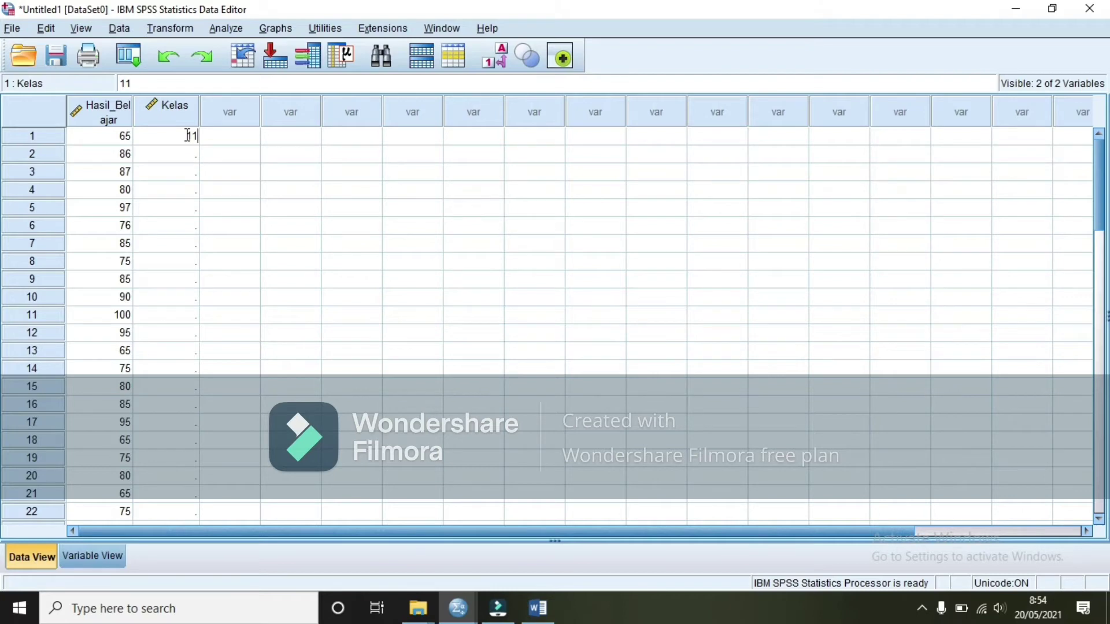
{"action": "key", "text": "Return"}
{"action": "type", "text": "1"}
{"action": "key", "text": "Return"}
{"action": "type", "text": "1"}
{"action": "key", "text": "Return"}
{"action": "type", "text": "1"}
{"action": "key", "text": "Return"}
{"action": "type", "text": "1"}
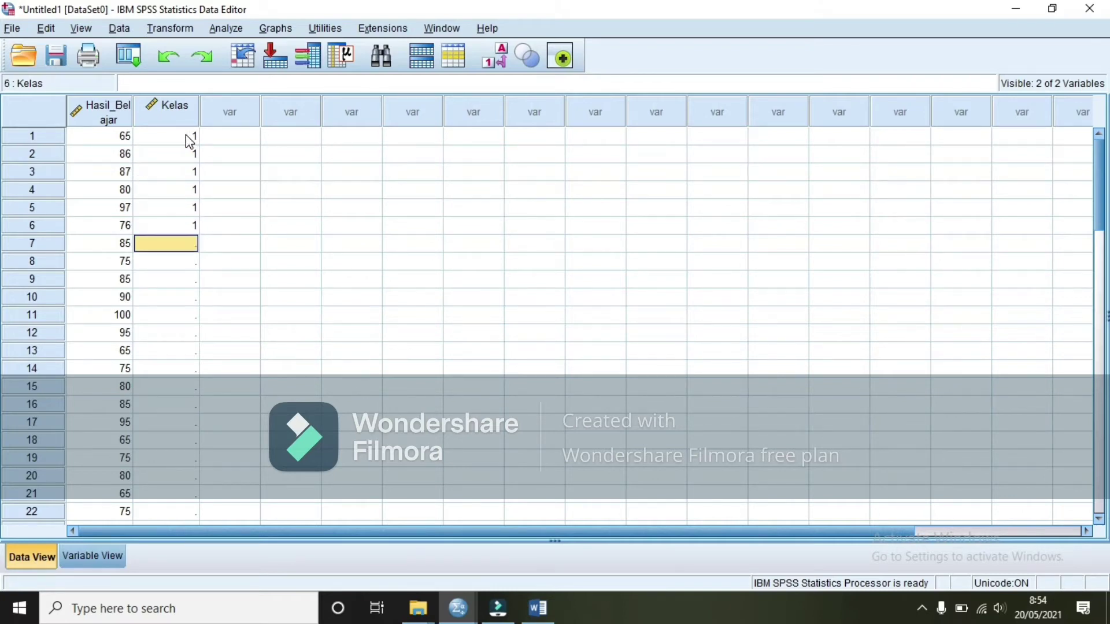
{"action": "type", "text": " 1 1 1"}
{"action": "key", "text": "Return"}
{"action": "type", "text": "1"}
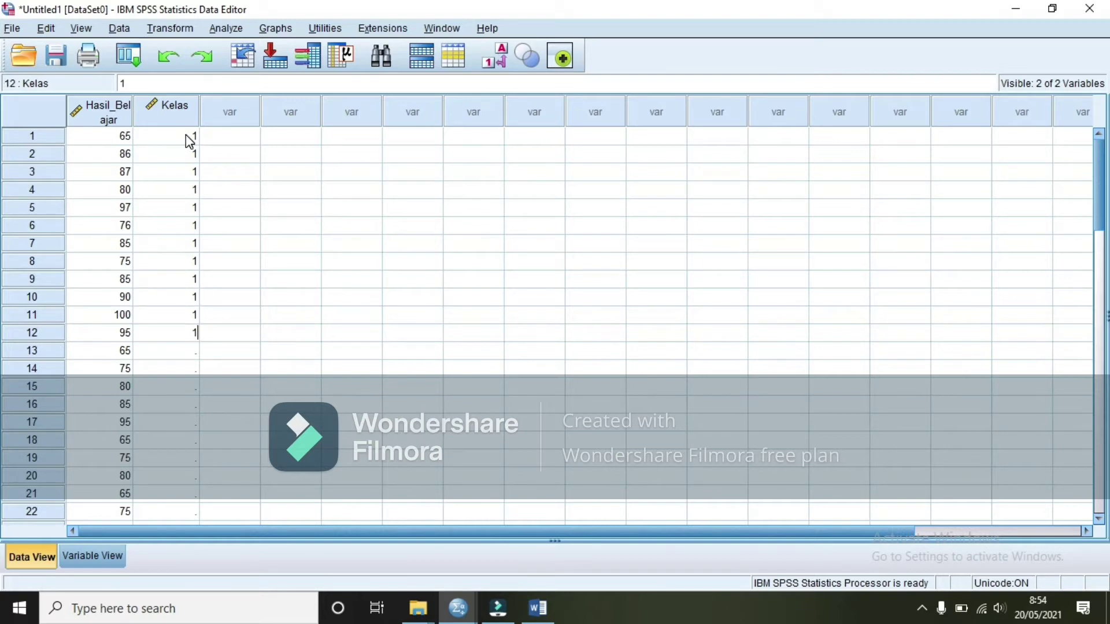
{"action": "type", "text": " 1 1 1 1 1 1 1 1 1 1 1 1 1 1 1"}
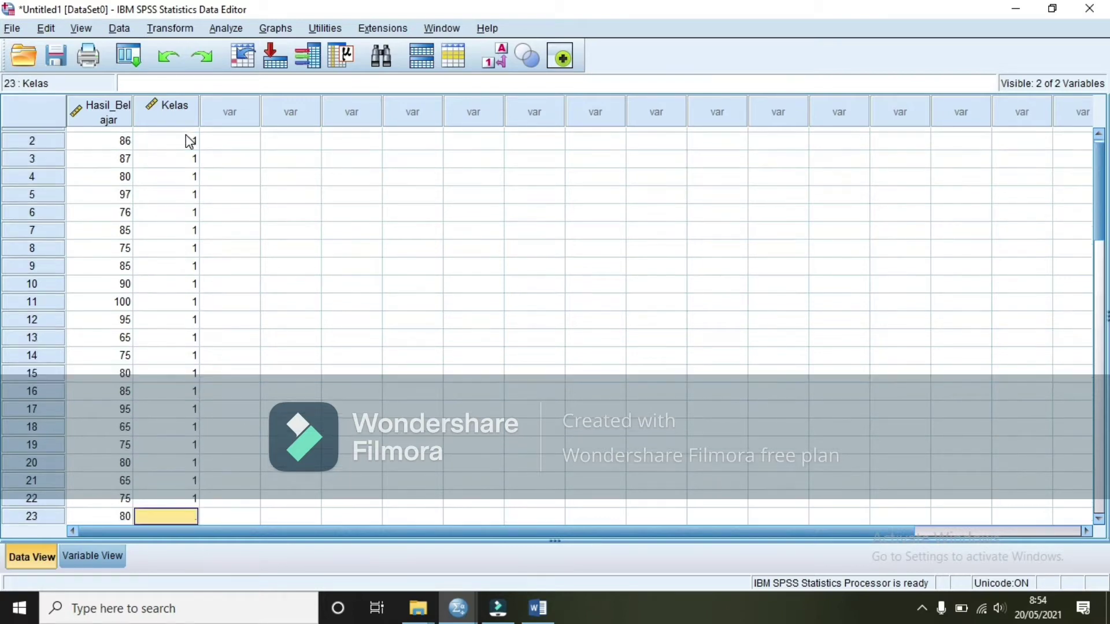
{"action": "key", "text": "Return"}
{"action": "type", "text": "1"}
{"action": "key", "text": "Return"}
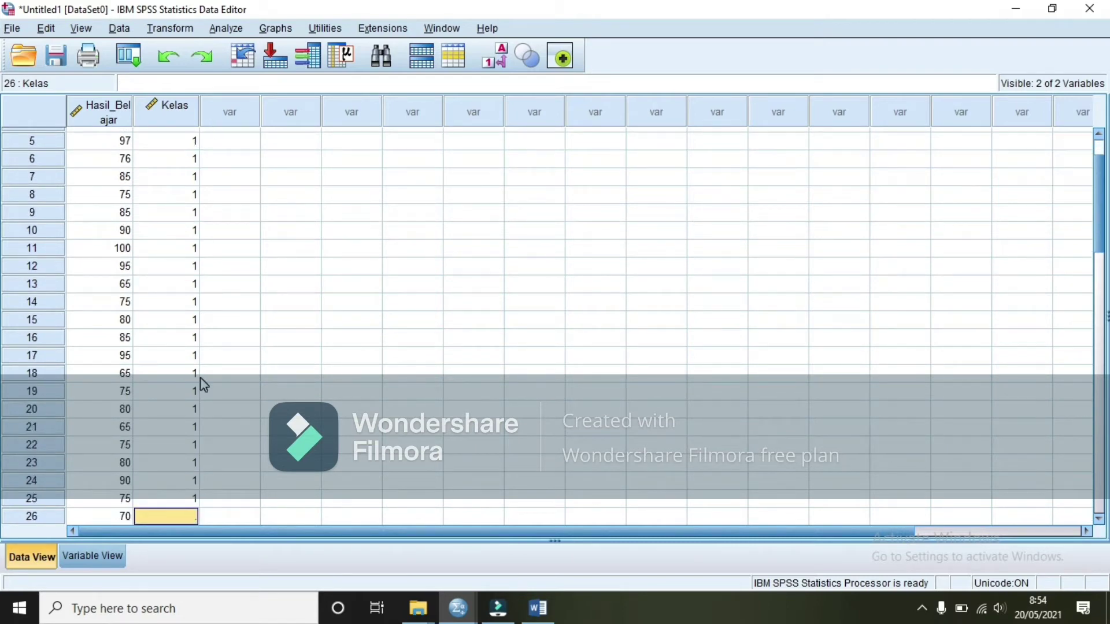
Step: Enter the class code 2 in the Kelas column for rows 26 to 50
{"action": "scroll", "coordinate": [173, 405], "scroll_direction": "down", "scroll_amount": 2}
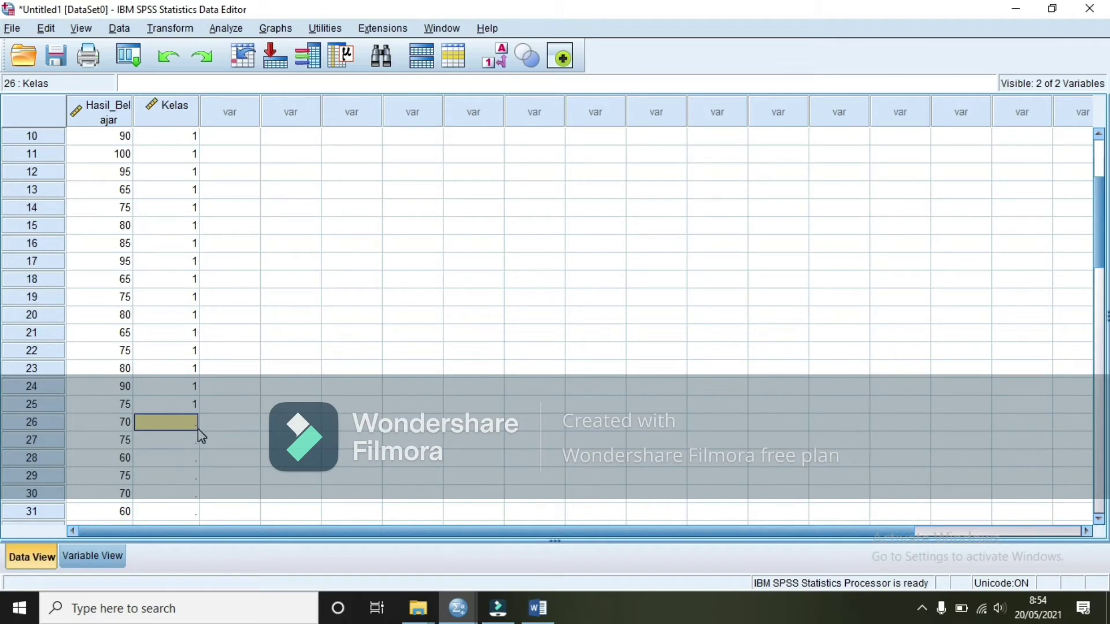
{"action": "type", "text": "2"}
{"action": "key", "text": "Return"}
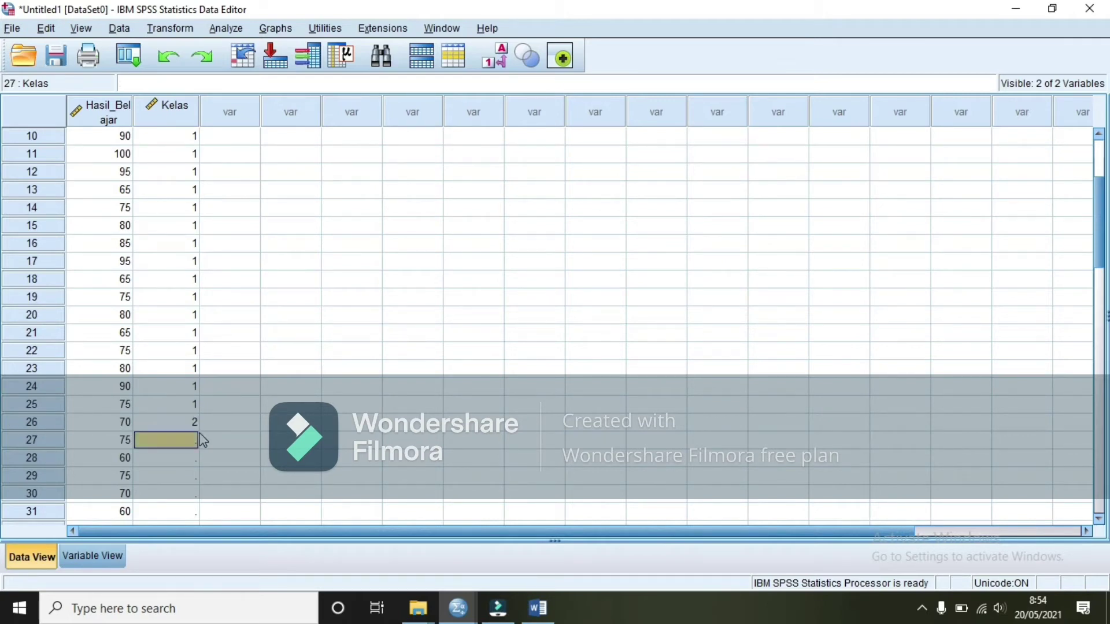
{"action": "type", "text": "2"}
{"action": "key", "text": "Return"}
{"action": "type", "text": "2"}
{"action": "key", "text": "Return"}
{"action": "type", "text": "2 2 2 2"}
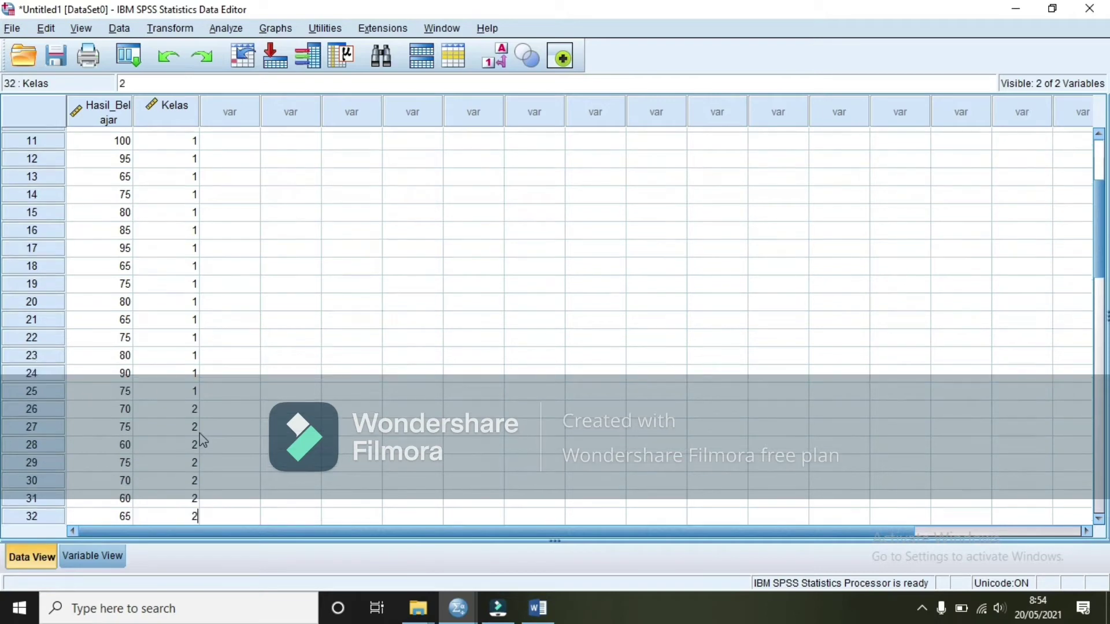
{"action": "type", "text": " 2 2 2 2 2 2"}
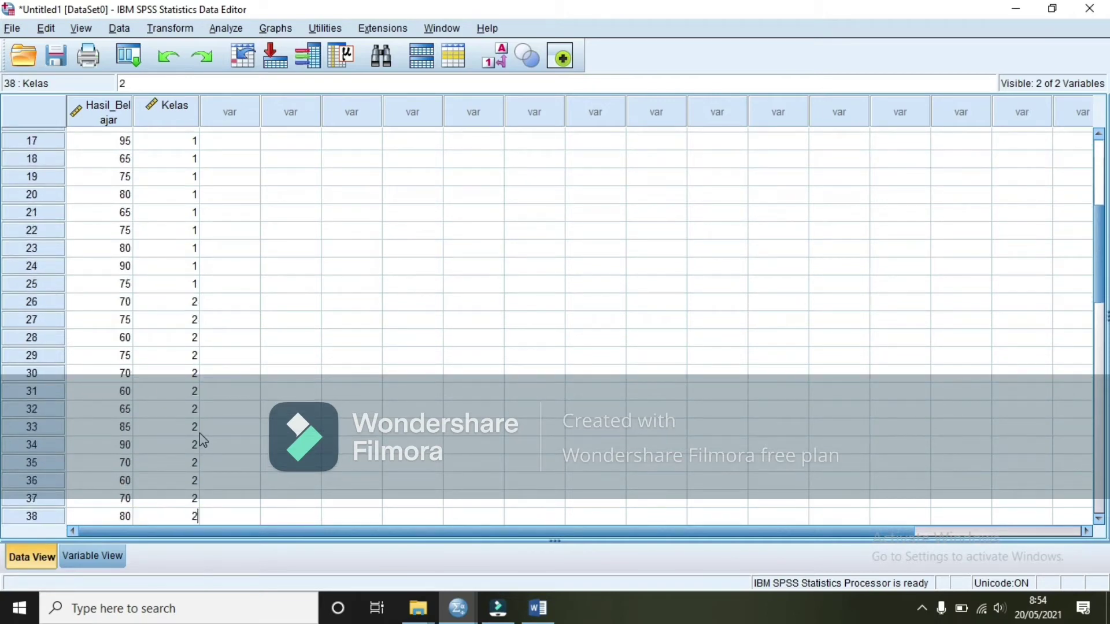
{"action": "type", "text": " 2 2 2 2 2"}
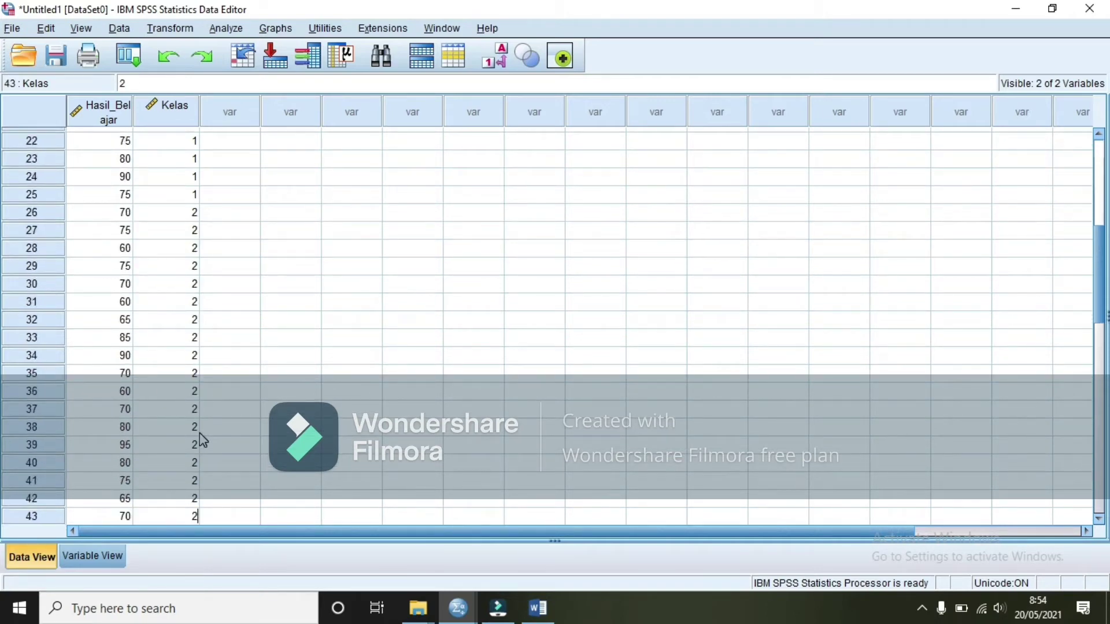
{"action": "type", "text": " 2 2 2"}
{"action": "key", "text": "Return"}
{"action": "type", "text": "2"}
{"action": "key", "text": "Return"}
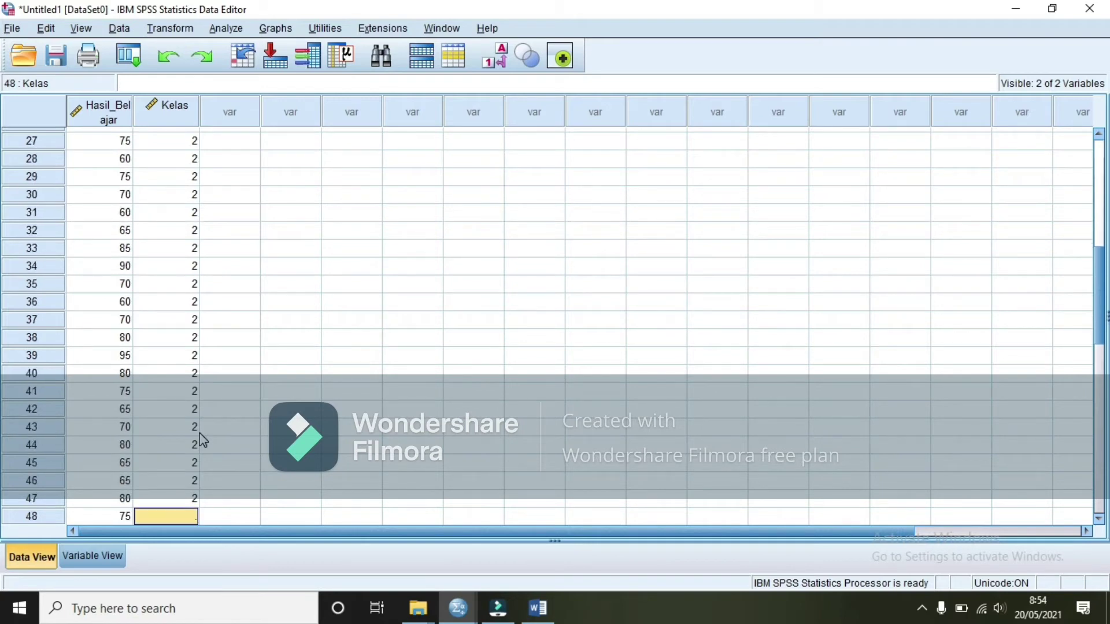
{"action": "type", "text": "2"}
{"action": "key", "text": "Return"}
{"action": "type", "text": "2"}
{"action": "key", "text": "Return"}
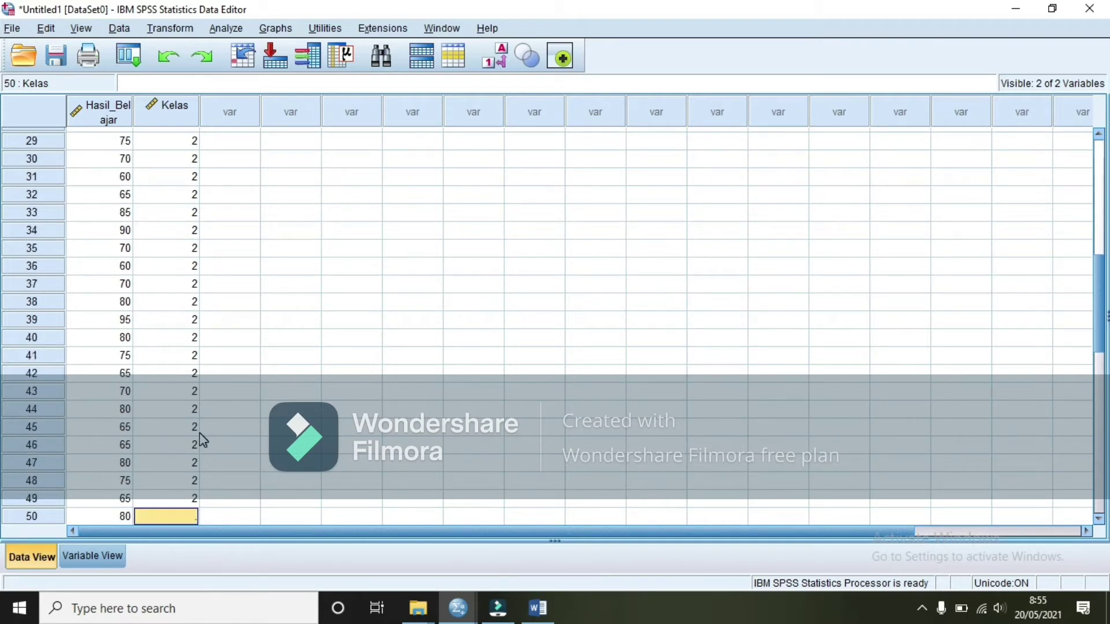
{"action": "type", "text": "2"}
{"action": "key", "text": "Return"}
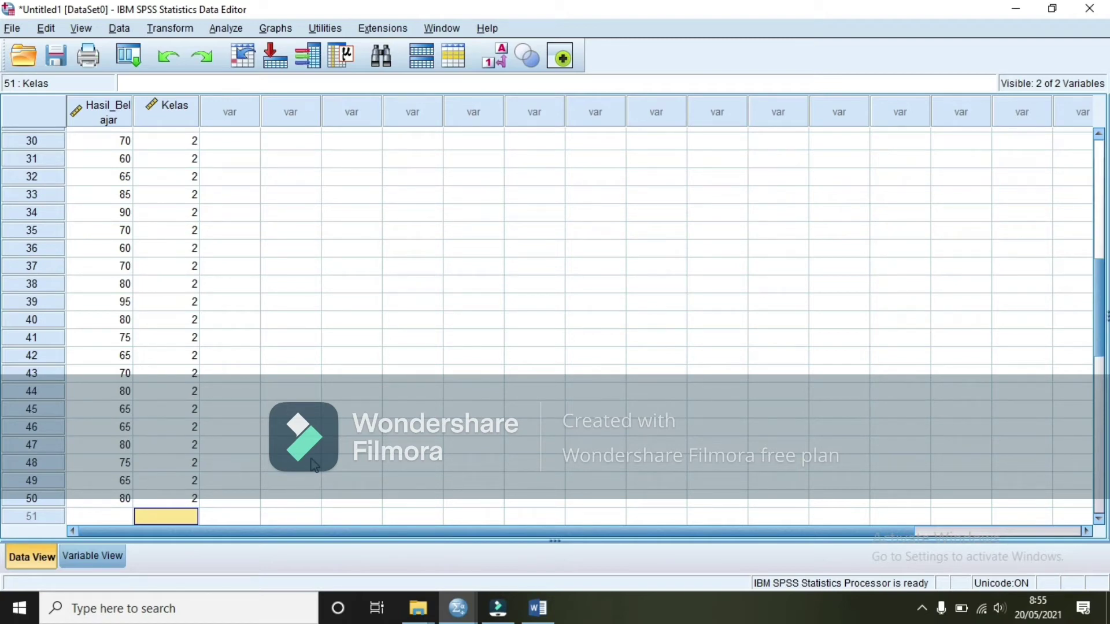
Step: Set up an Independent-Samples T Test with Hasil_Belajar as the test variable and Kelas as the grouping variable
{"action": "left_click", "coordinate": [231, 33]}
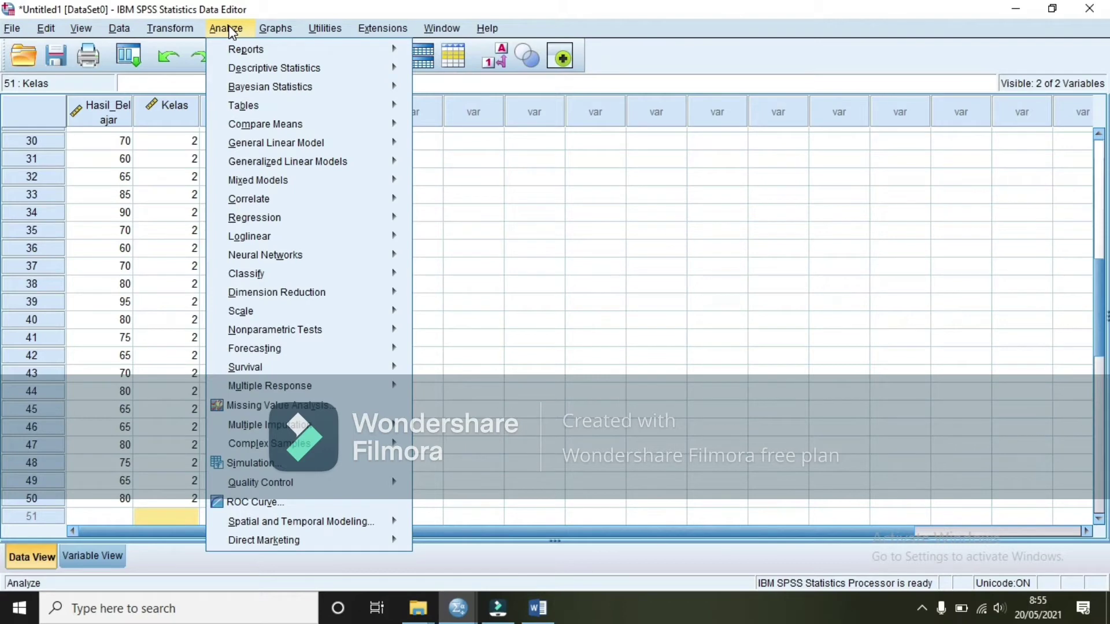
{"action": "left_click", "coordinate": [298, 131]}
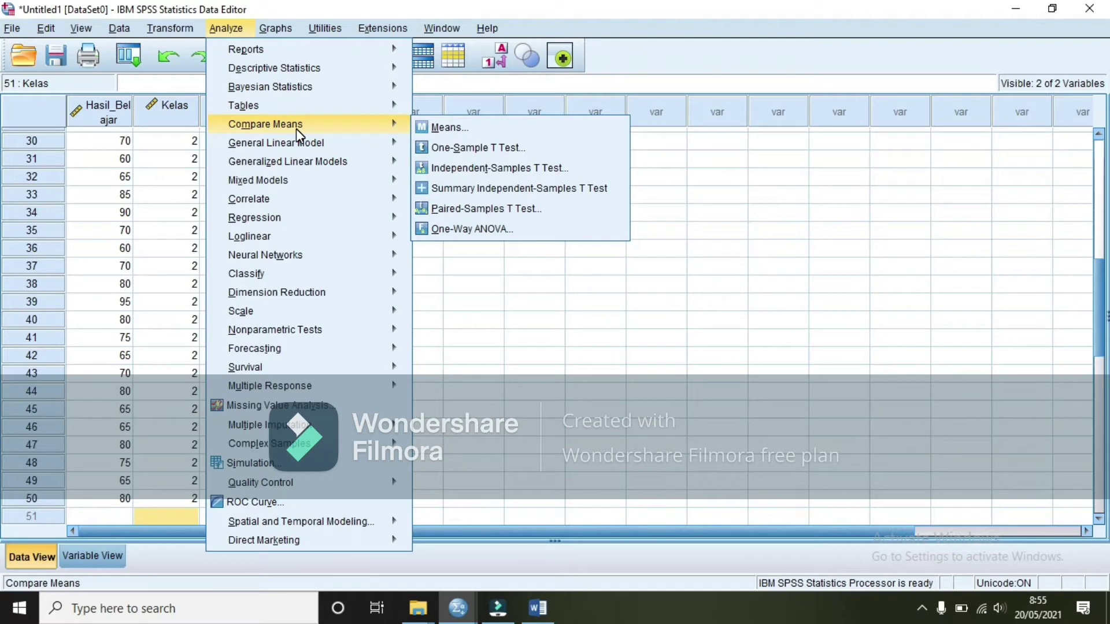
{"action": "mouse_move", "coordinate": [397, 139]}
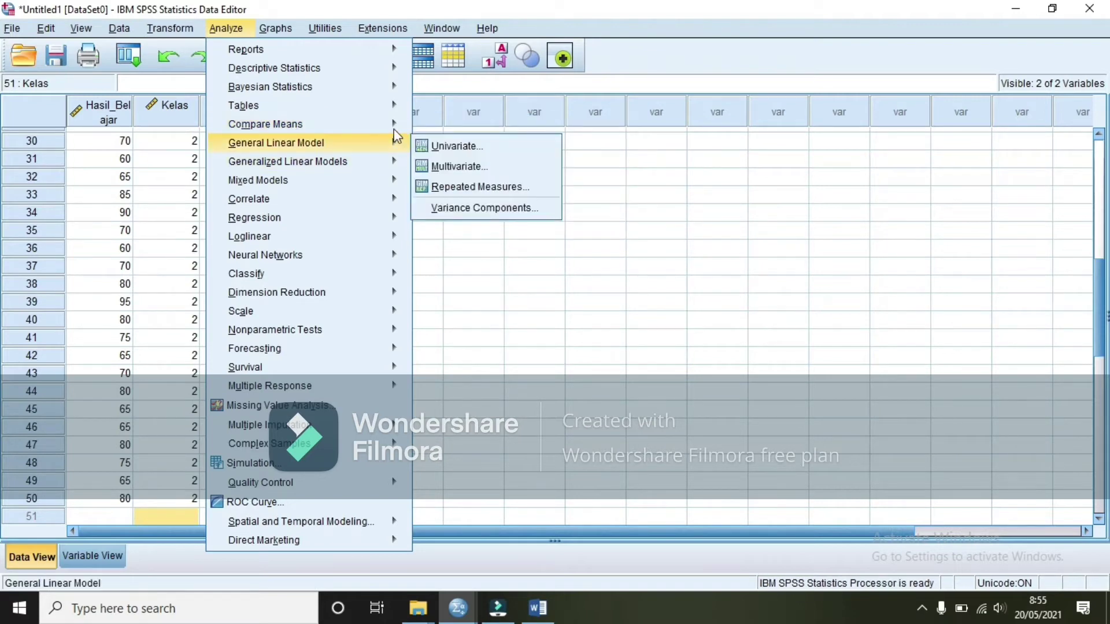
{"action": "left_click", "coordinate": [489, 167]}
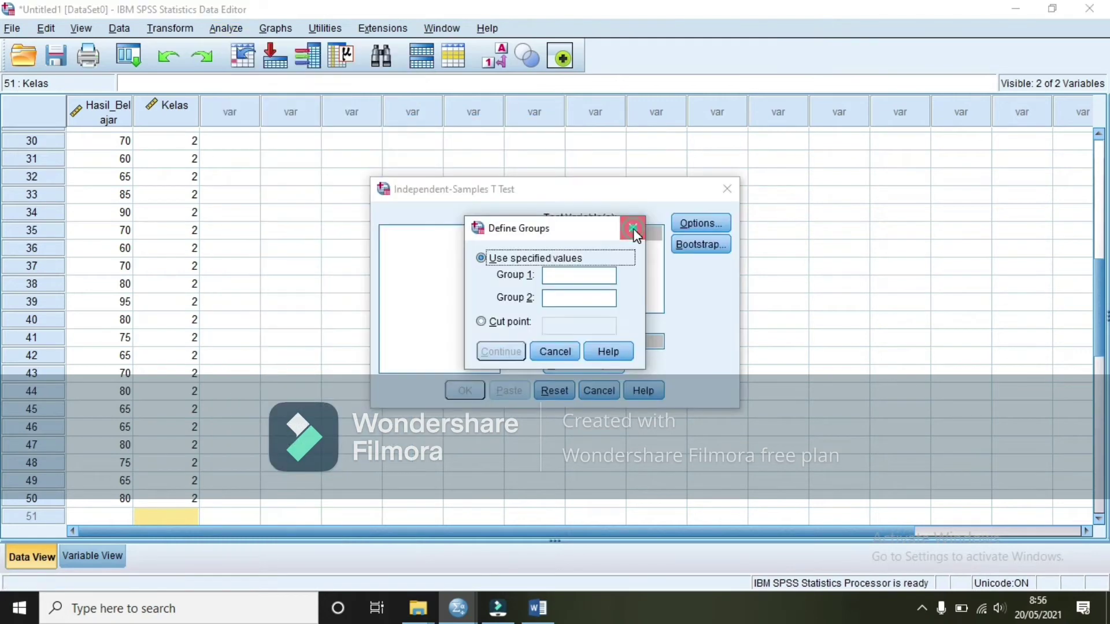
{"action": "left_click", "coordinate": [633, 229]}
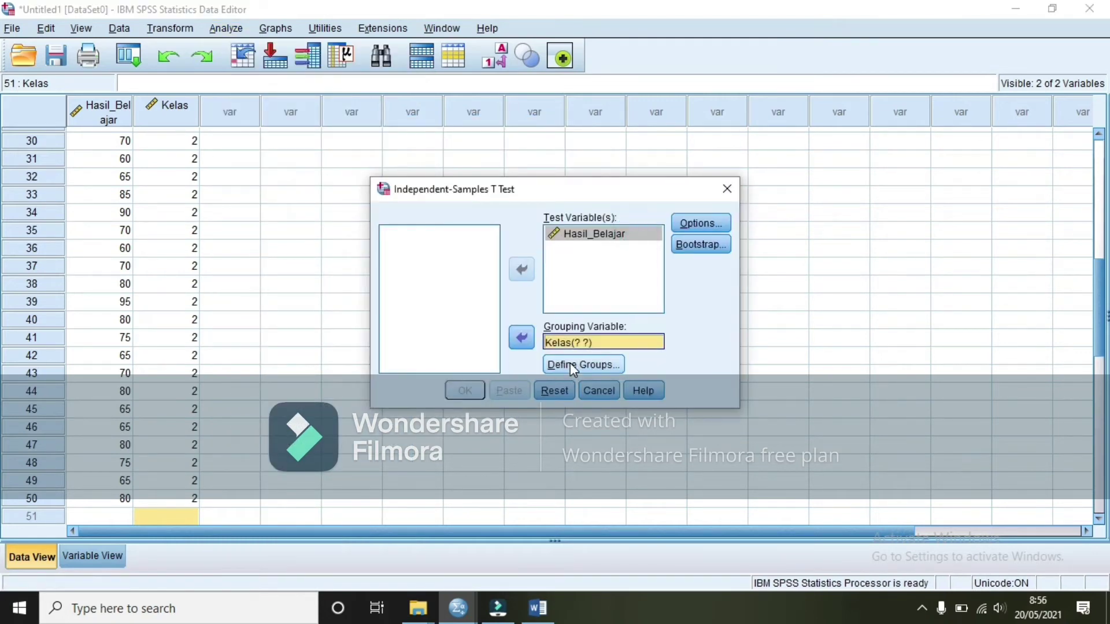
Step: Define the Kelas groups with specified values 1 and 2, and run the Independent-Samples T Test
{"action": "left_click", "coordinate": [570, 363]}
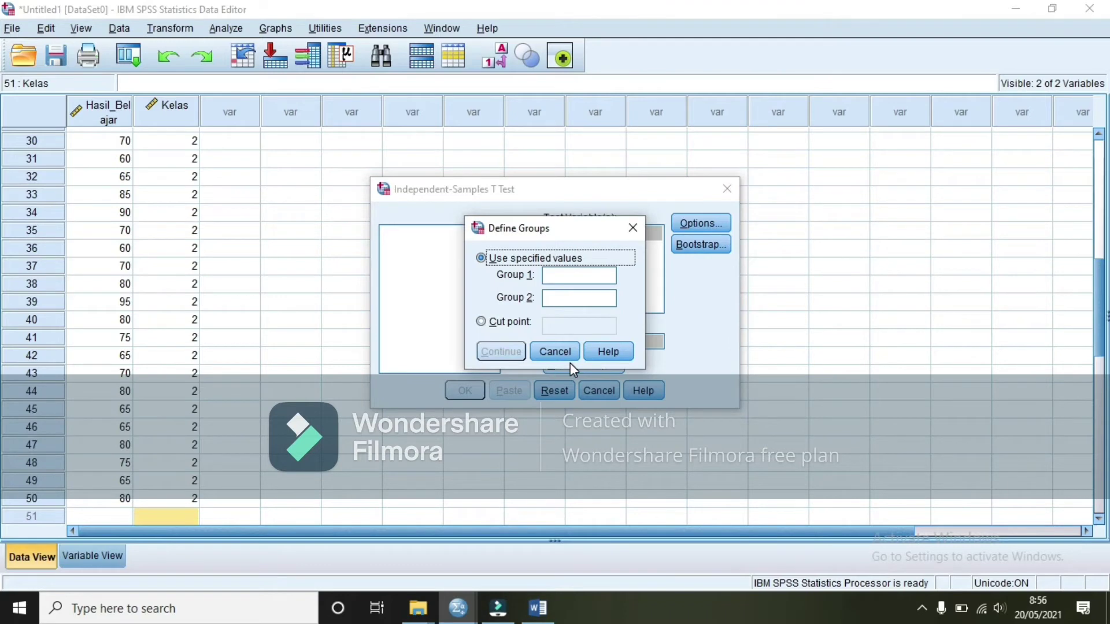
{"action": "left_click", "coordinate": [570, 276]}
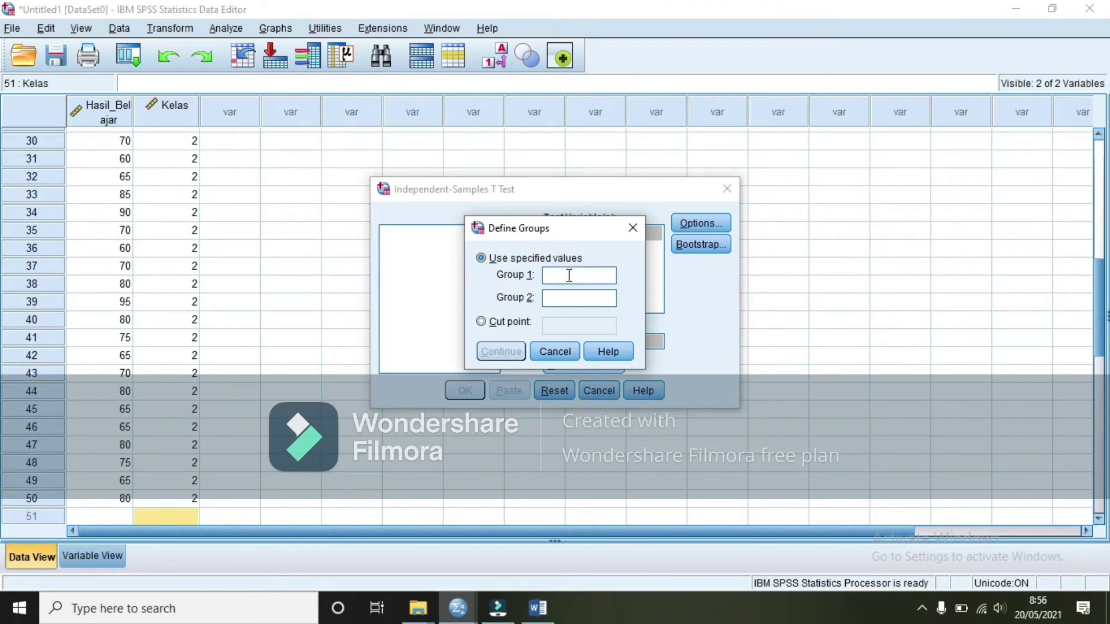
{"action": "type", "text": "1"}
{"action": "left_click", "coordinate": [566, 297]}
{"action": "type", "text": "2"}
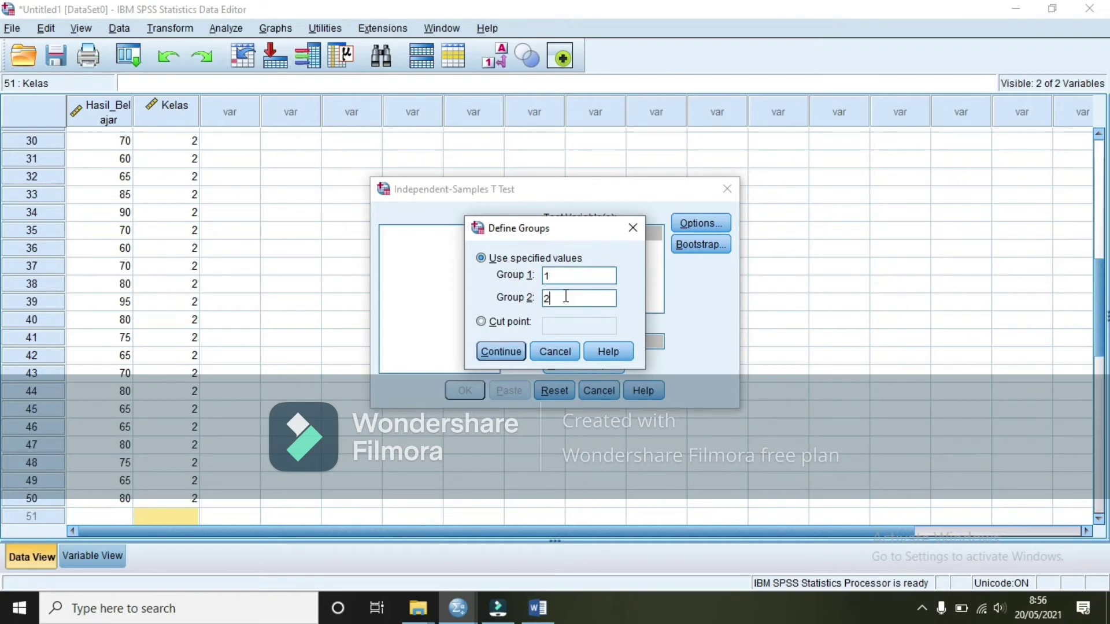
{"action": "left_click", "coordinate": [502, 351]}
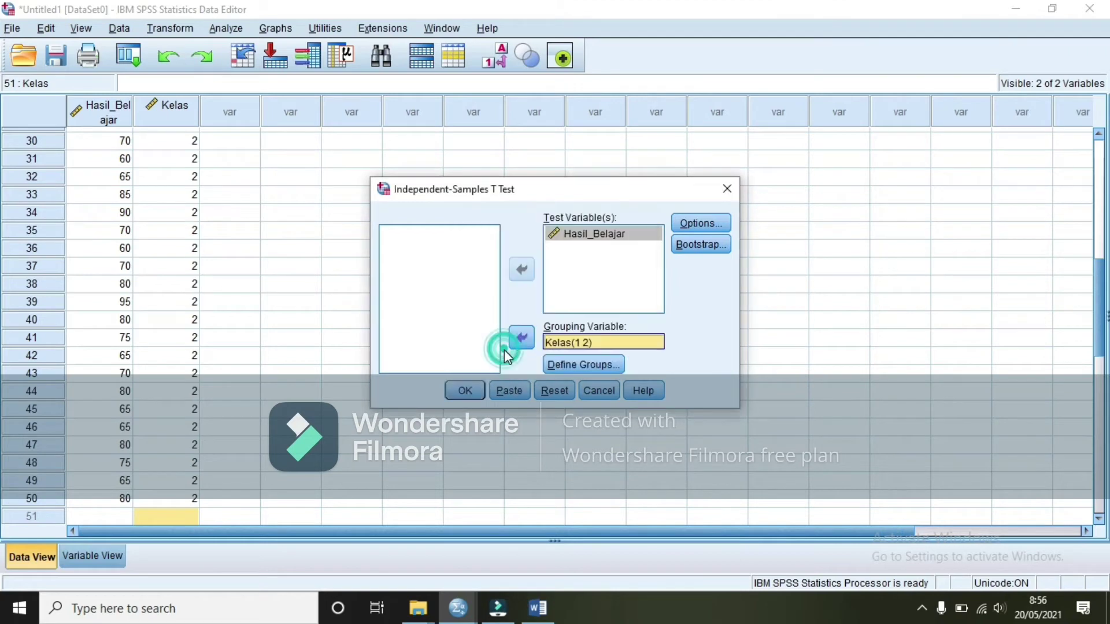
{"action": "left_click", "coordinate": [447, 397]}
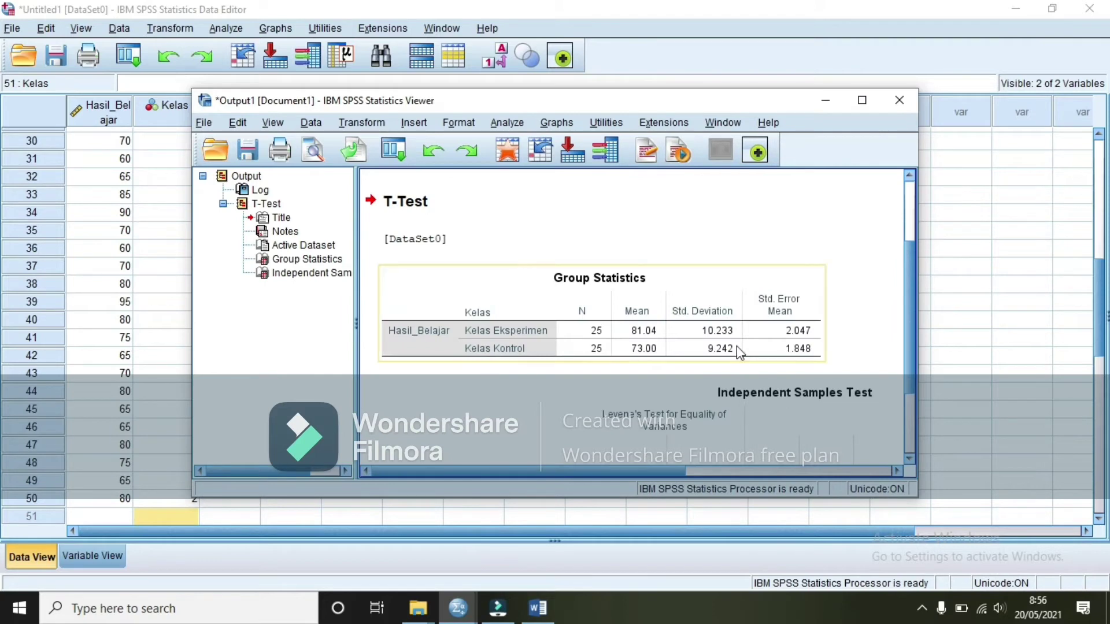
Step: Examine the Independent Samples Test table across its full width, including Levene's test, the two-tailed significance and the confidence interval
{"action": "scroll", "coordinate": [737, 361], "scroll_direction": "down", "scroll_amount": 3}
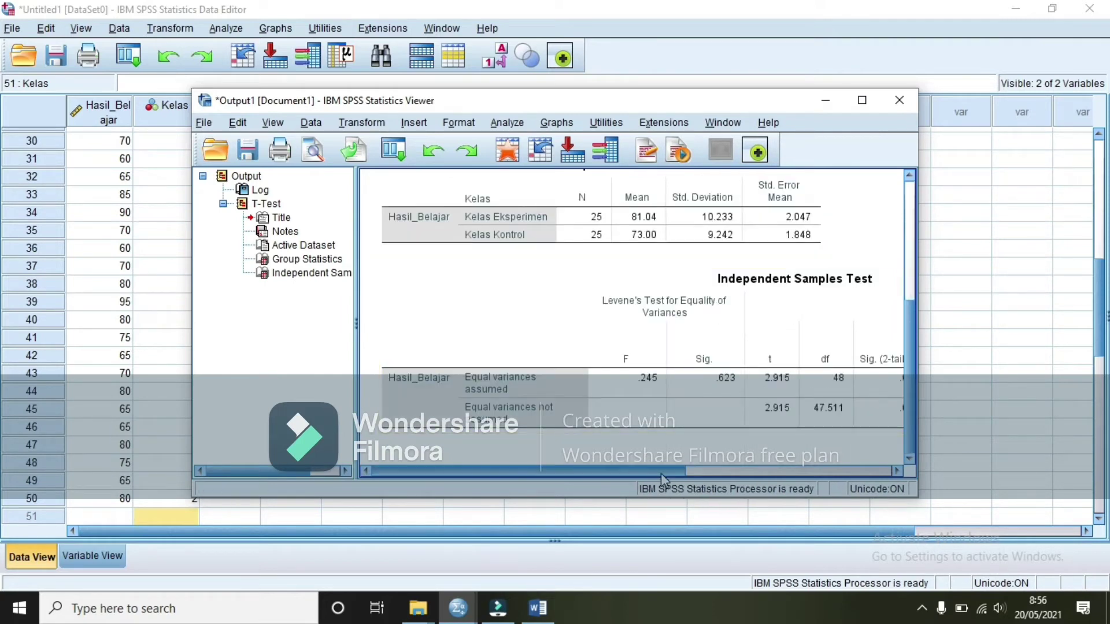
{"action": "left_click_drag", "start_coordinate": [661, 473], "coordinate": [765, 473]}
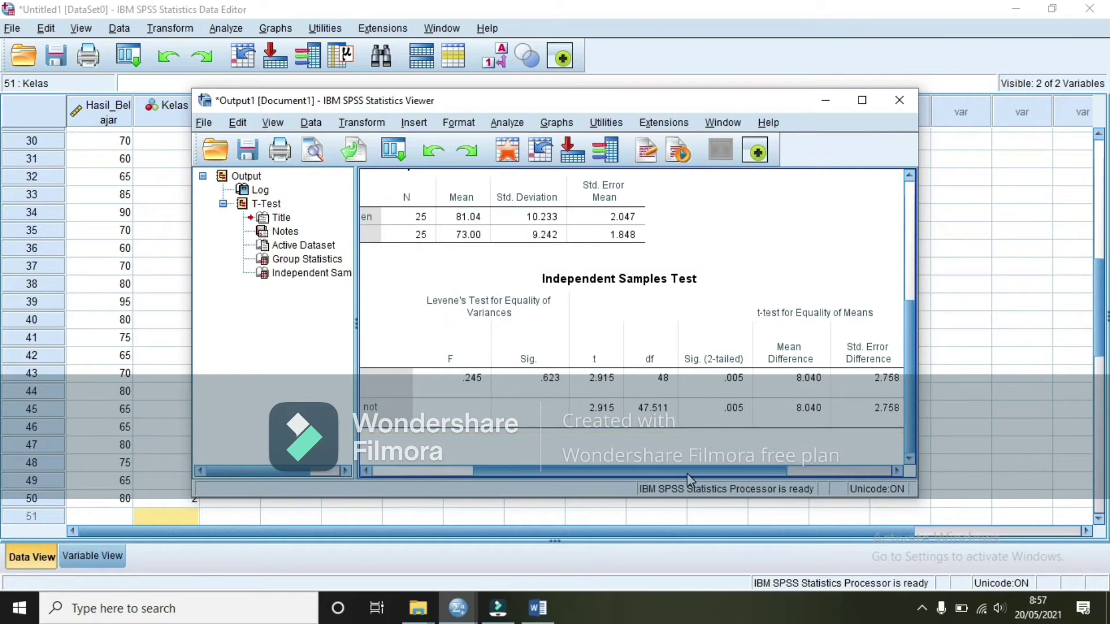
{"action": "left_click_drag", "start_coordinate": [687, 473], "coordinate": [587, 475]}
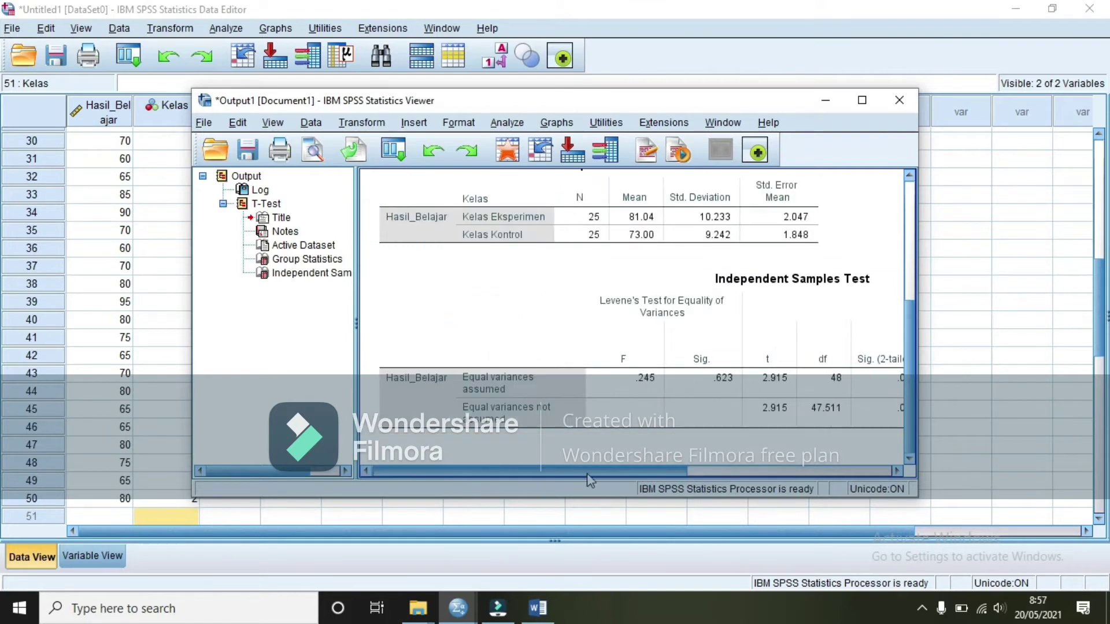
{"action": "left_click_drag", "start_coordinate": [723, 475], "coordinate": [793, 475]}
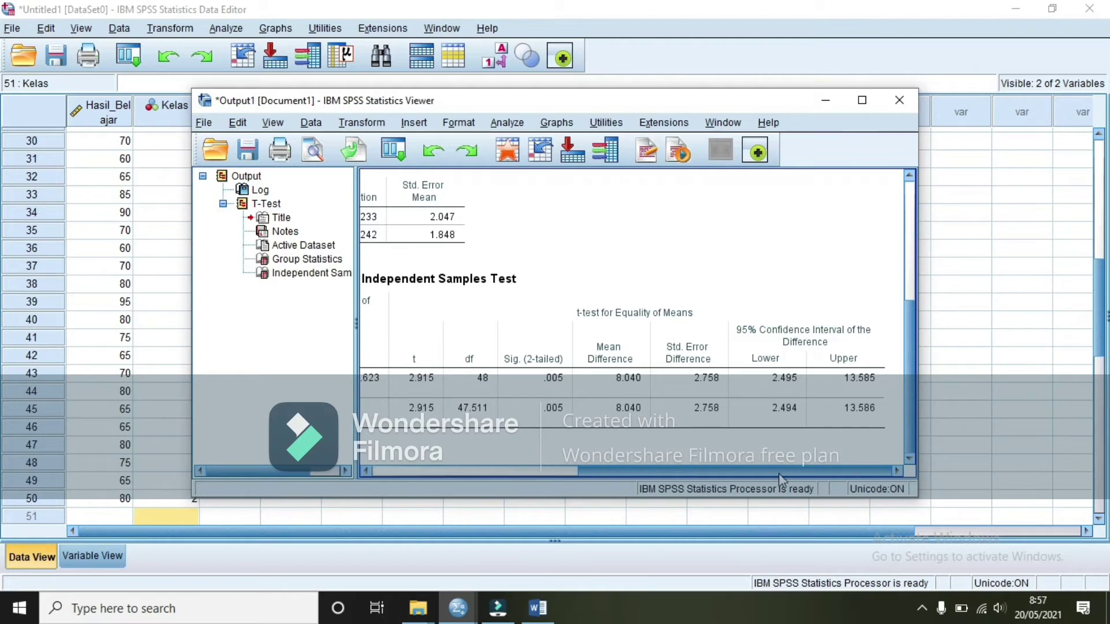
{"action": "left_click_drag", "start_coordinate": [780, 476], "coordinate": [691, 478]}
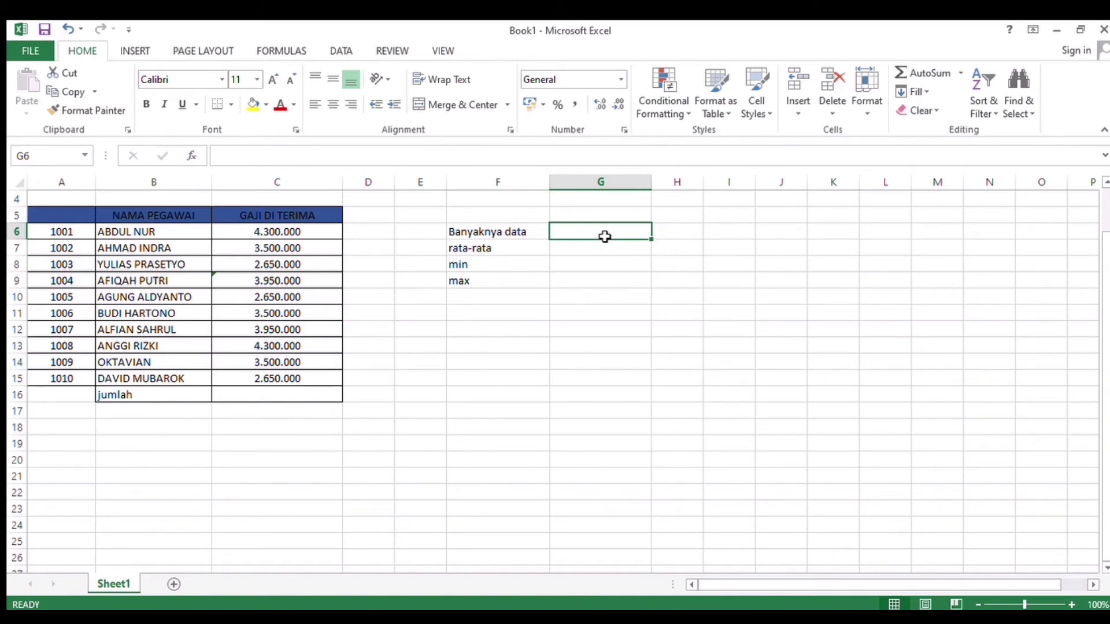
Step: In the Excel workbook Book1, count the employee names for Banyaknya data in G6 with =counta(B6:B15)
{"action": "type", "text": "="}
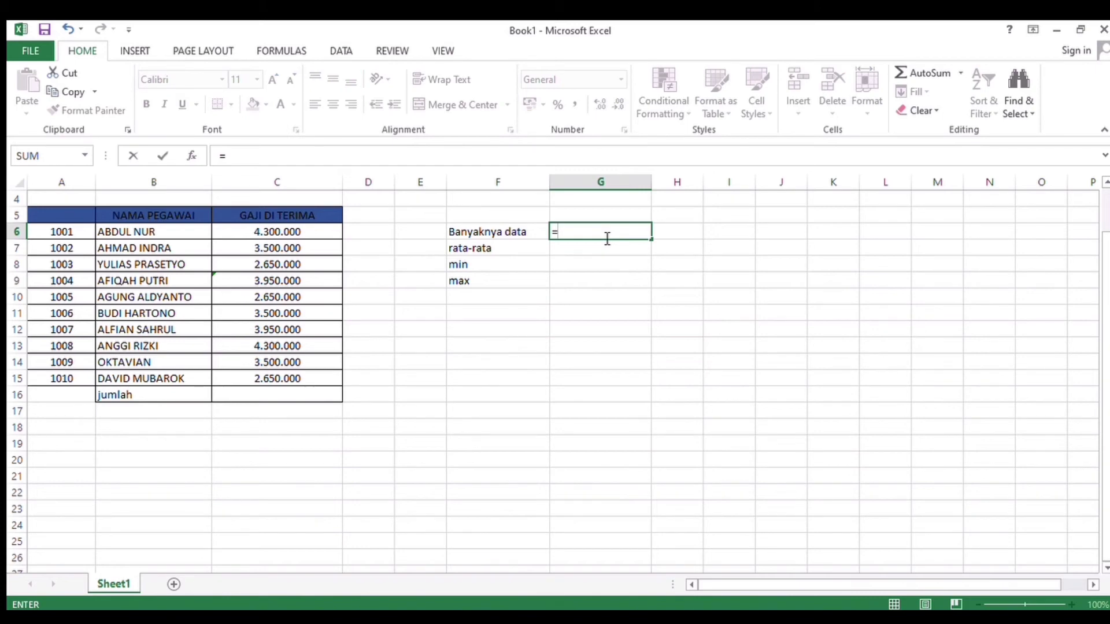
{"action": "type", "text": "counta"}
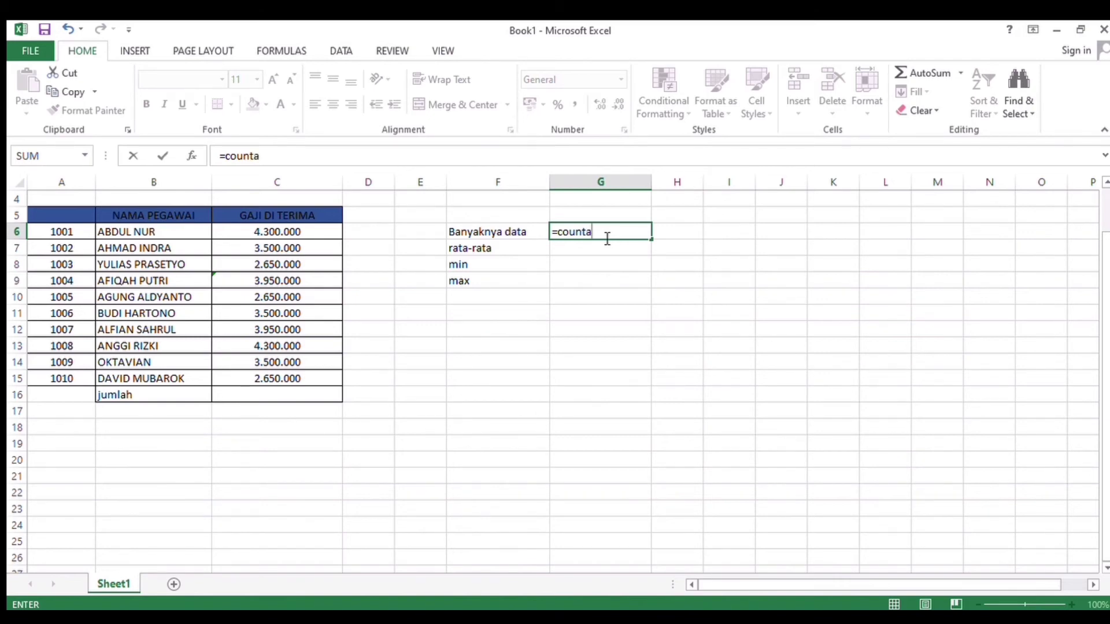
{"action": "type", "text": "("}
{"action": "left_click", "coordinate": [148, 233]}
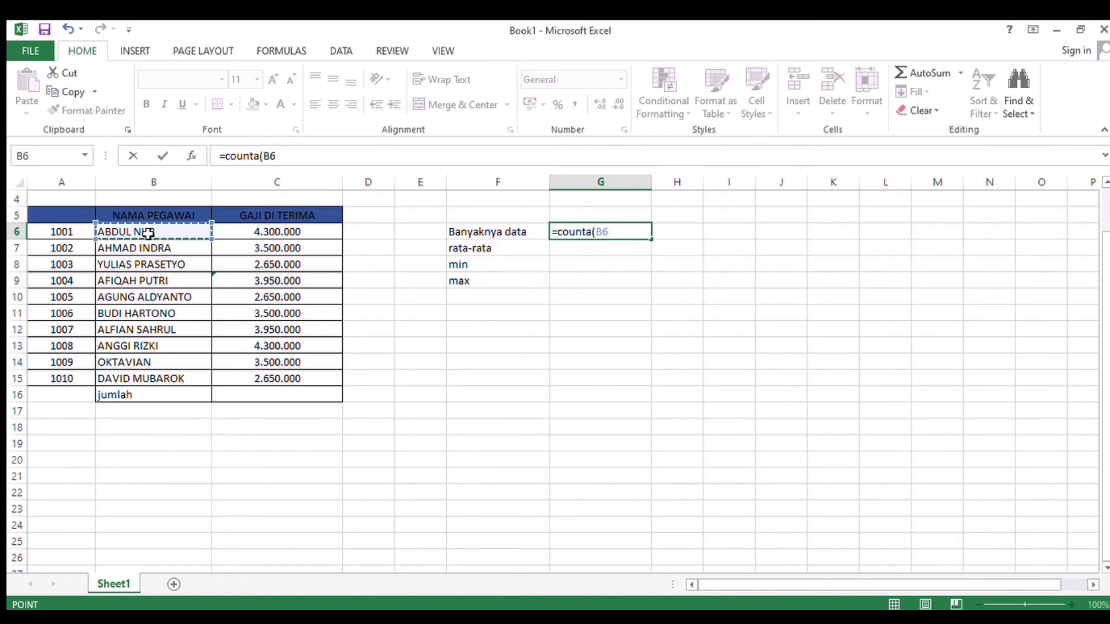
{"action": "left_click", "coordinate": [178, 250]}
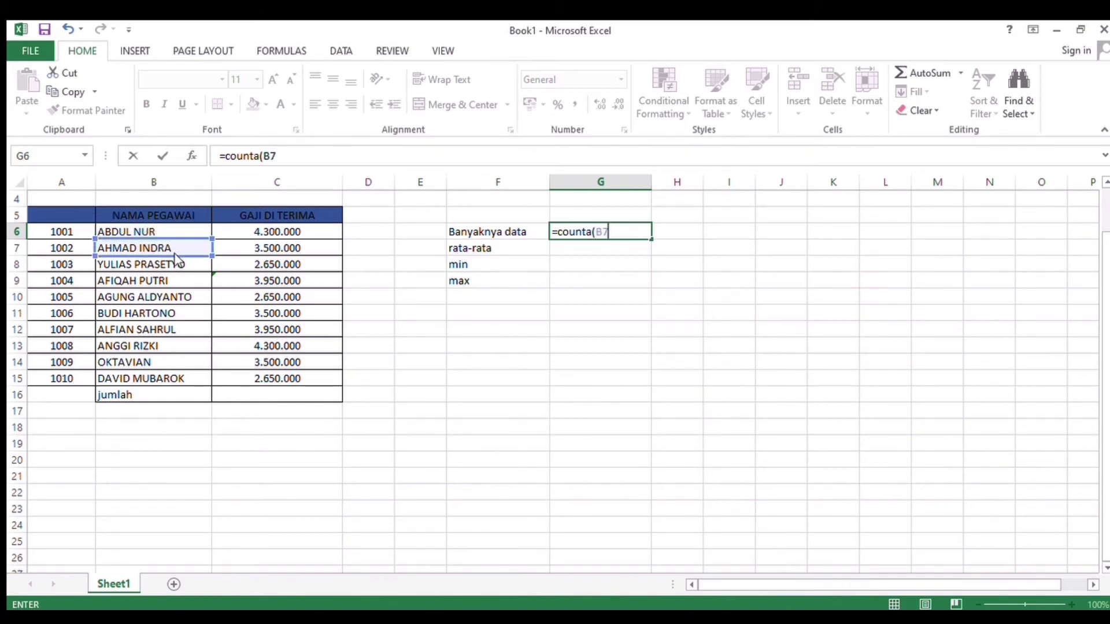
{"action": "left_click", "coordinate": [176, 234]}
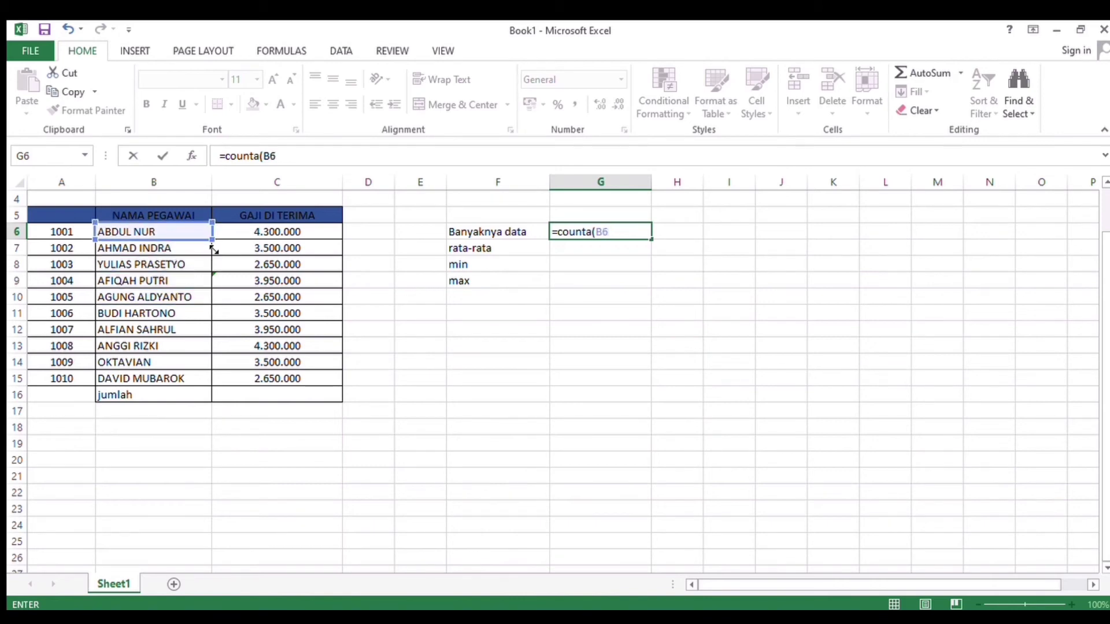
{"action": "left_click_drag", "start_coordinate": [216, 245], "coordinate": [200, 391]}
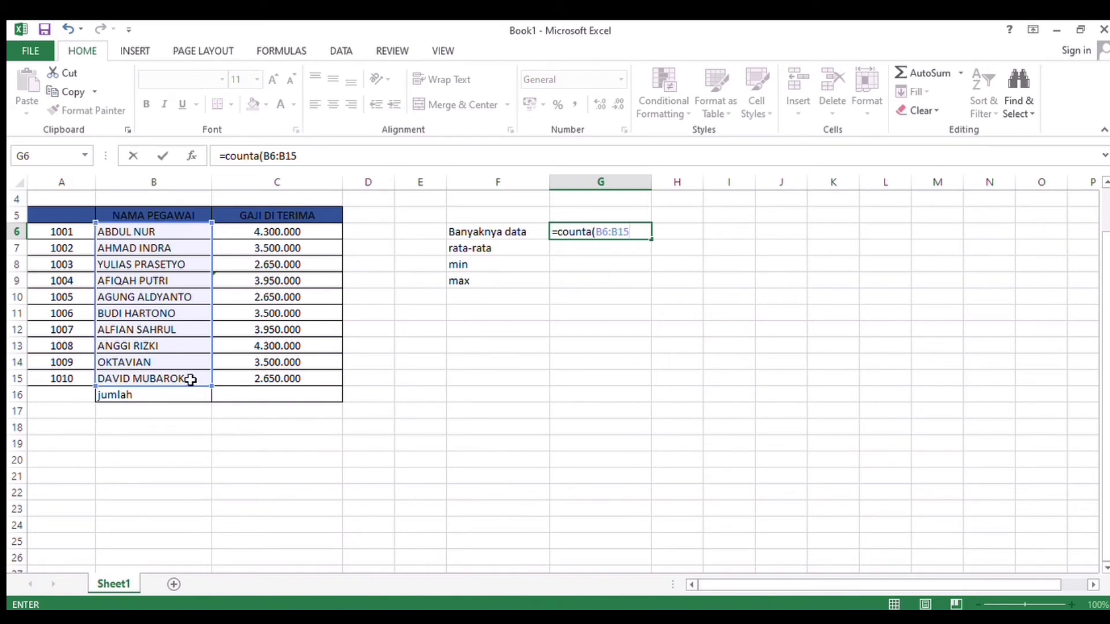
{"action": "type", "text": ")"}
{"action": "key", "text": "Return"}
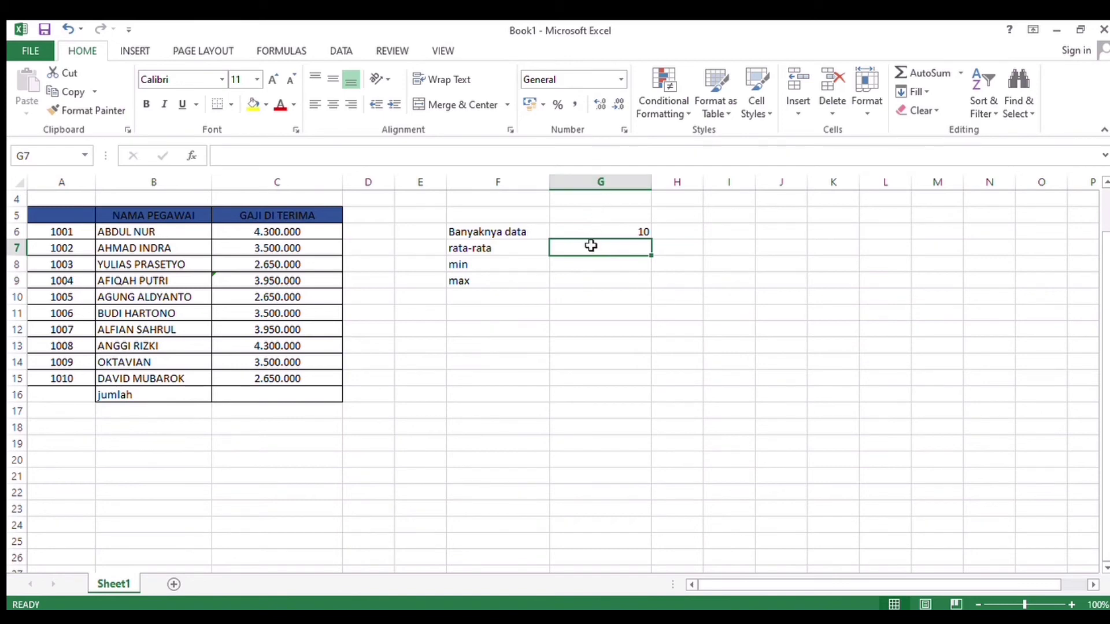
Step: Calculate the average salary for rata-rata in G7 with =average(C6:C15)
{"action": "type", "text": "="}
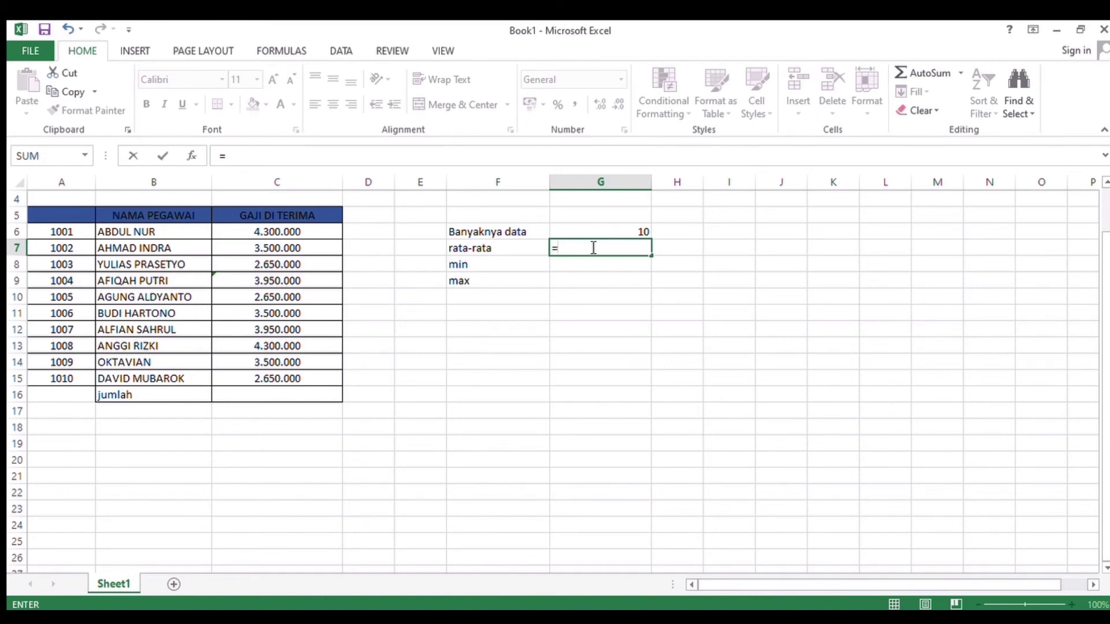
{"action": "type", "text": "average"}
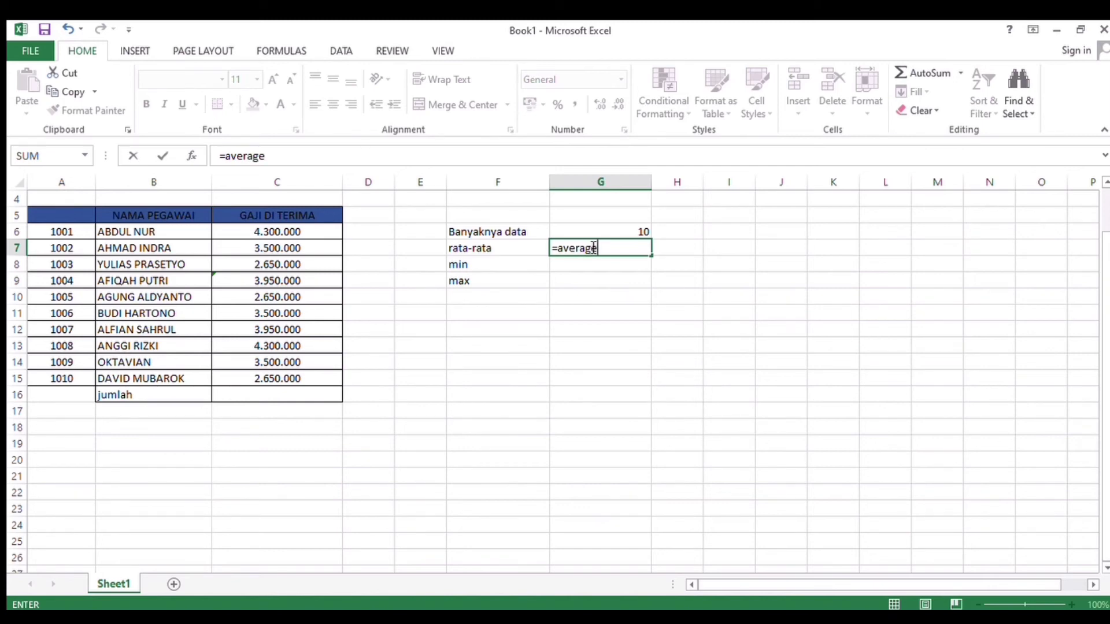
{"action": "type", "text": "("}
{"action": "left_click", "coordinate": [309, 233]}
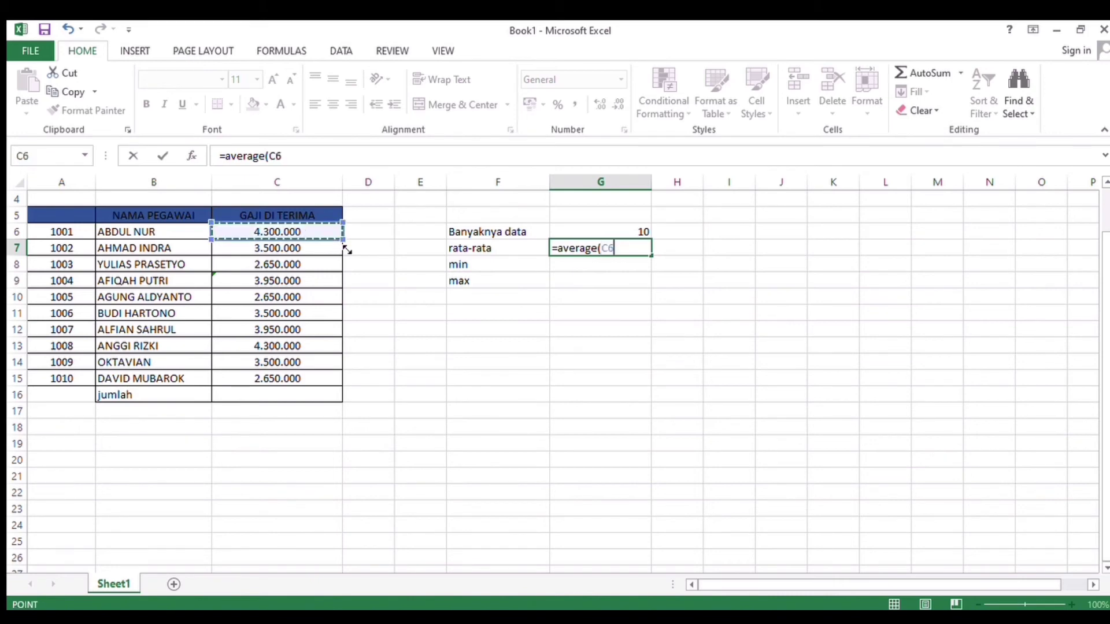
{"action": "left_click_drag", "start_coordinate": [347, 250], "coordinate": [334, 388]}
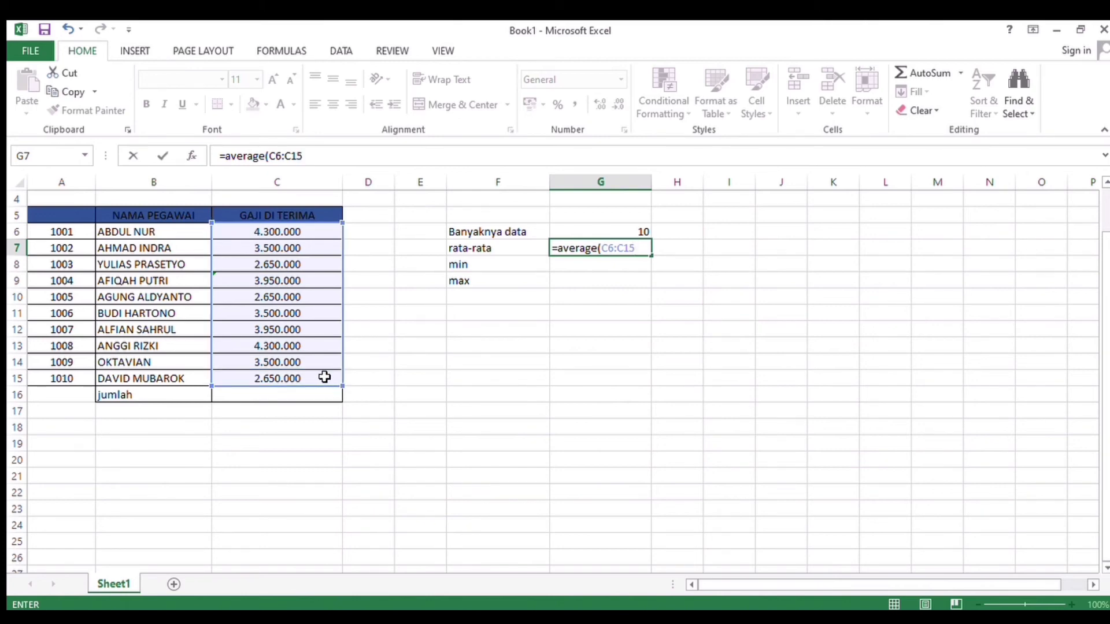
{"action": "type", "text": ")"}
{"action": "key", "text": "Return"}
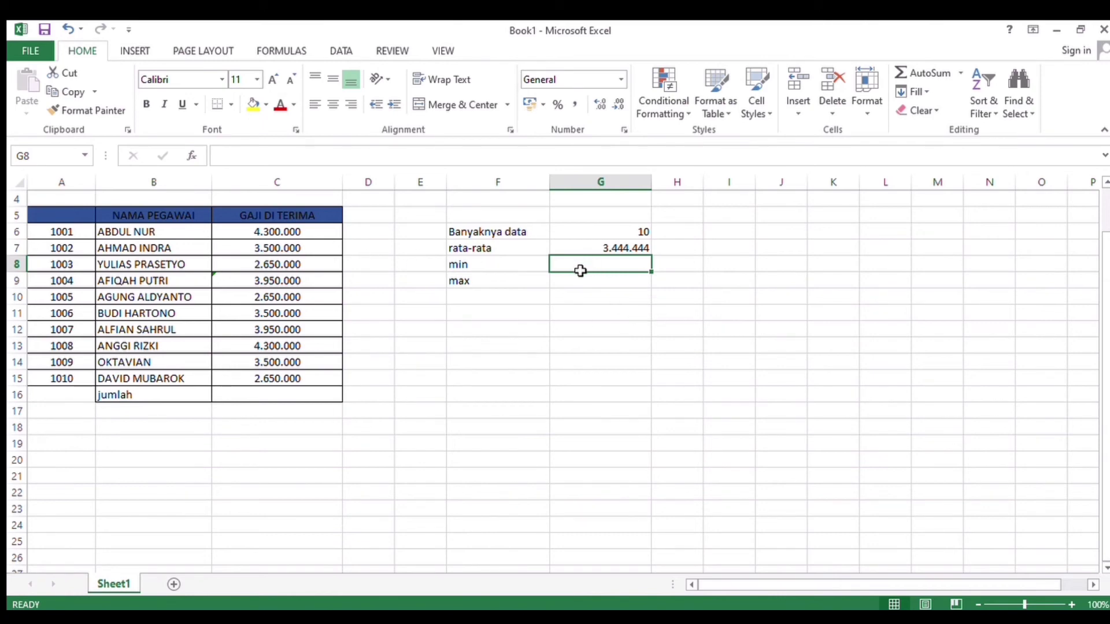
Step: Calculate the minimum salary for min in G8 with =min(C6:C15)
{"action": "type", "text": "="}
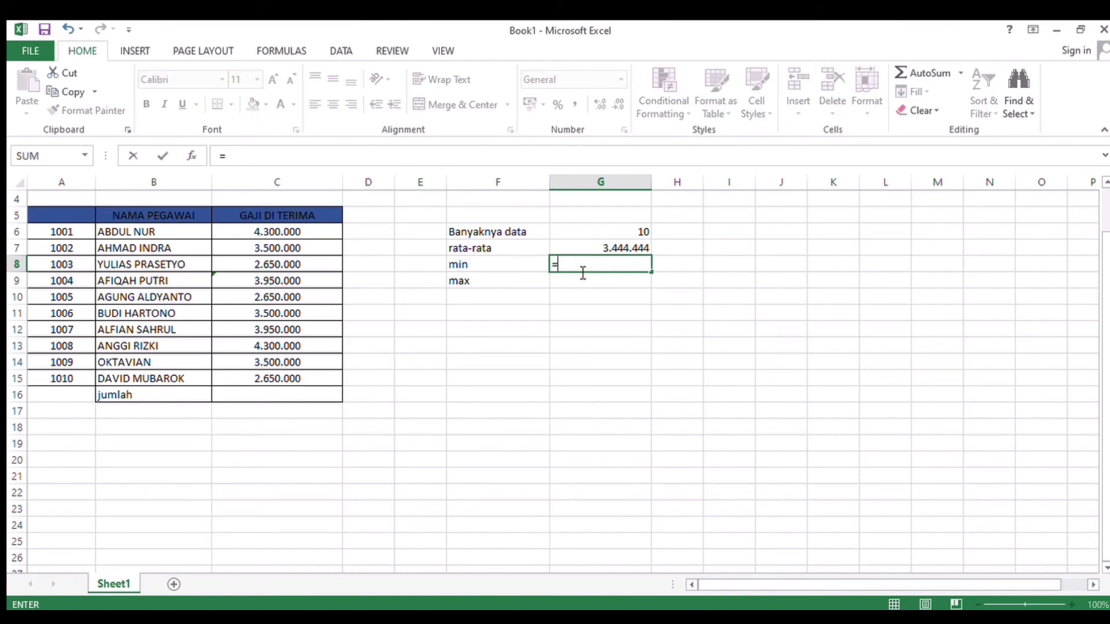
{"action": "type", "text": "min("}
{"action": "left_click", "coordinate": [314, 234]}
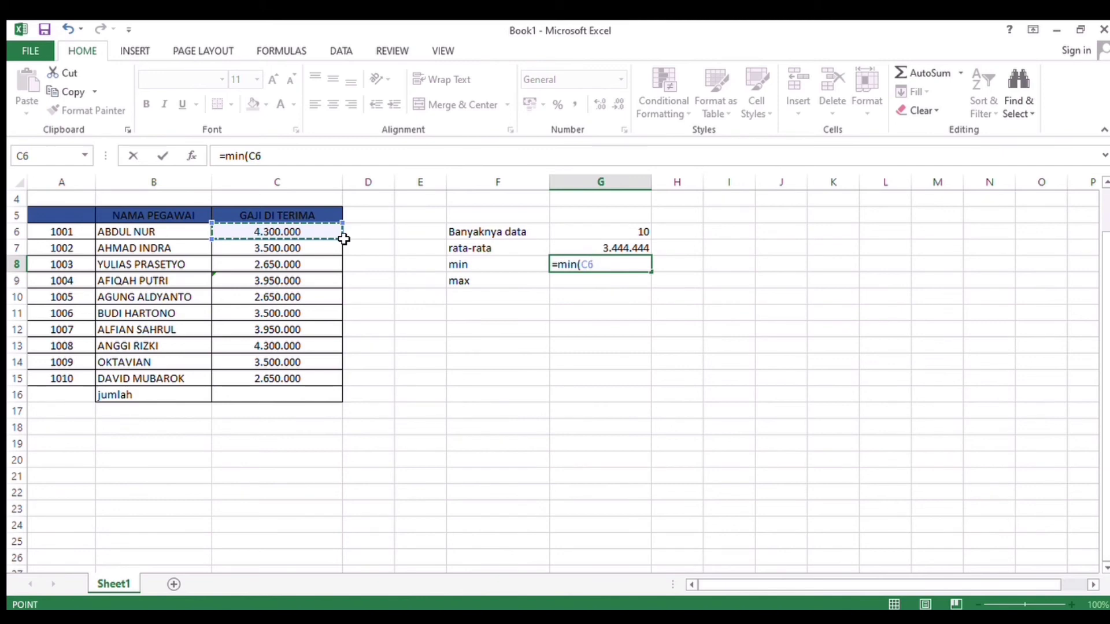
{"action": "key", "text": "Right"}
{"action": "mouse_move", "coordinate": [344, 239]}
{"action": "left_mouse_down"}
{"action": "mouse_move", "coordinate": [335, 302]}
{"action": "mouse_move", "coordinate": [309, 313]}
{"action": "mouse_move", "coordinate": [314, 233]}
{"action": "mouse_move", "coordinate": [334, 245]}
{"action": "mouse_move", "coordinate": [337, 394]}
{"action": "mouse_move", "coordinate": [330, 384]}
{"action": "left_mouse_up"}
{"action": "left_click", "coordinate": [312, 249]}
{"action": "left_click", "coordinate": [308, 235]}
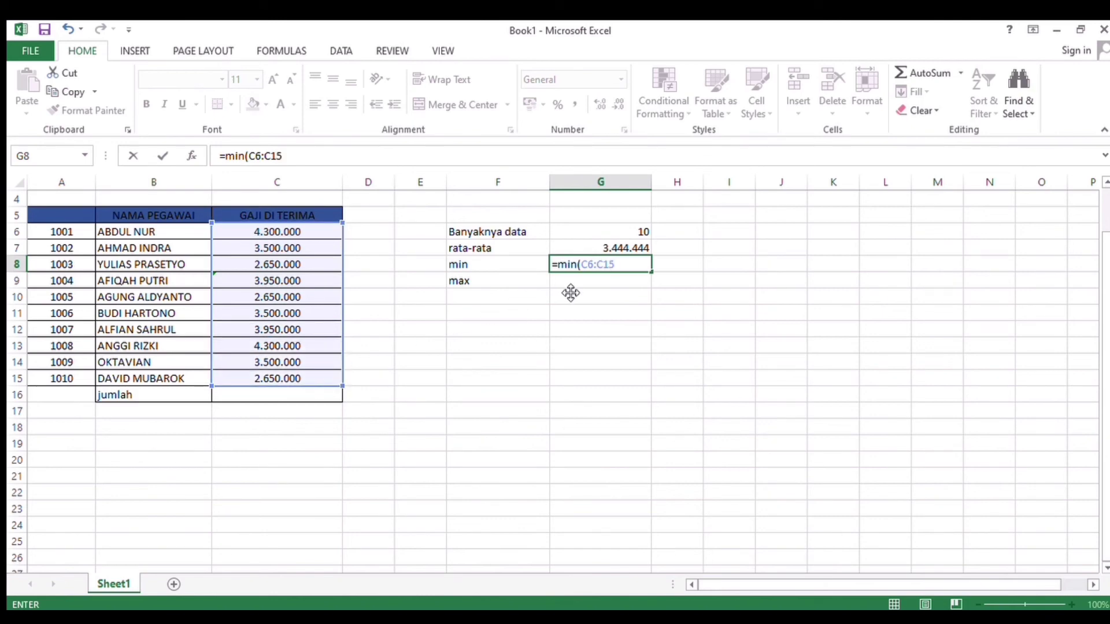
{"action": "type", "text": ")"}
{"action": "key", "text": "Return"}
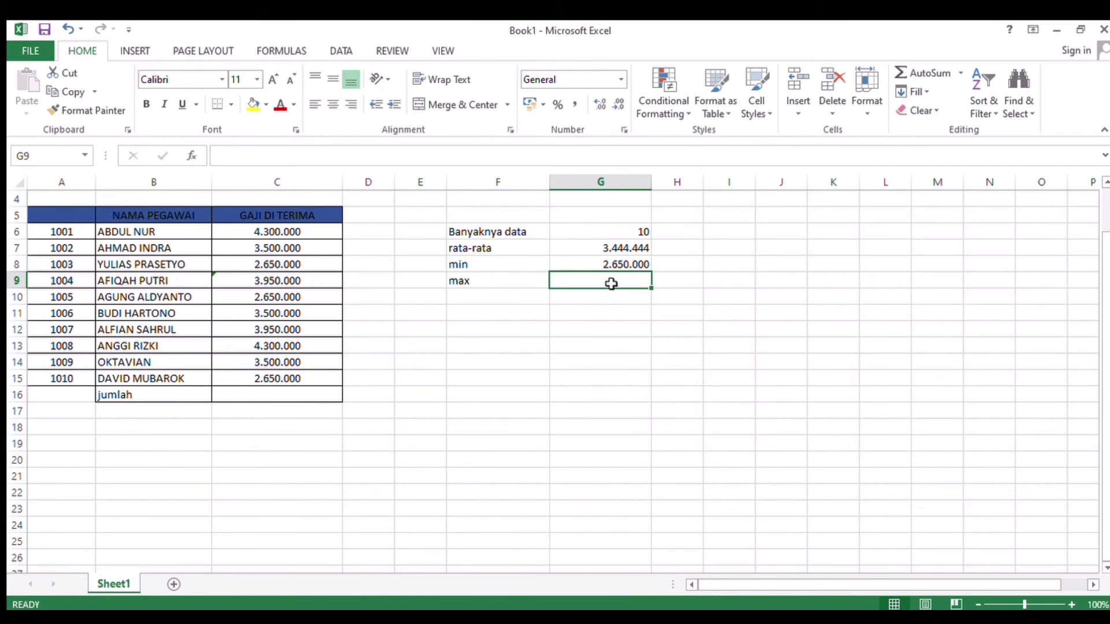
Step: Calculate the maximum salary for max in G9 with =max(C6:C15)
{"action": "type", "text": "="}
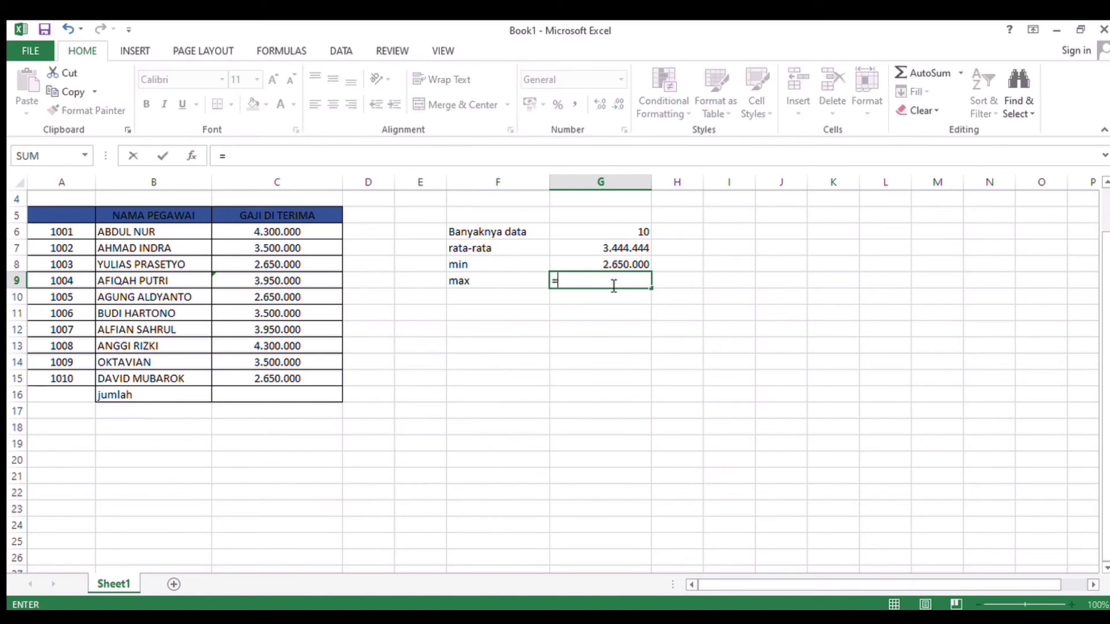
{"action": "type", "text": "max("}
{"action": "left_click", "coordinate": [295, 231]}
{"action": "left_click_drag", "start_coordinate": [334, 241], "coordinate": [319, 383]}
{"action": "type", "text": ")"}
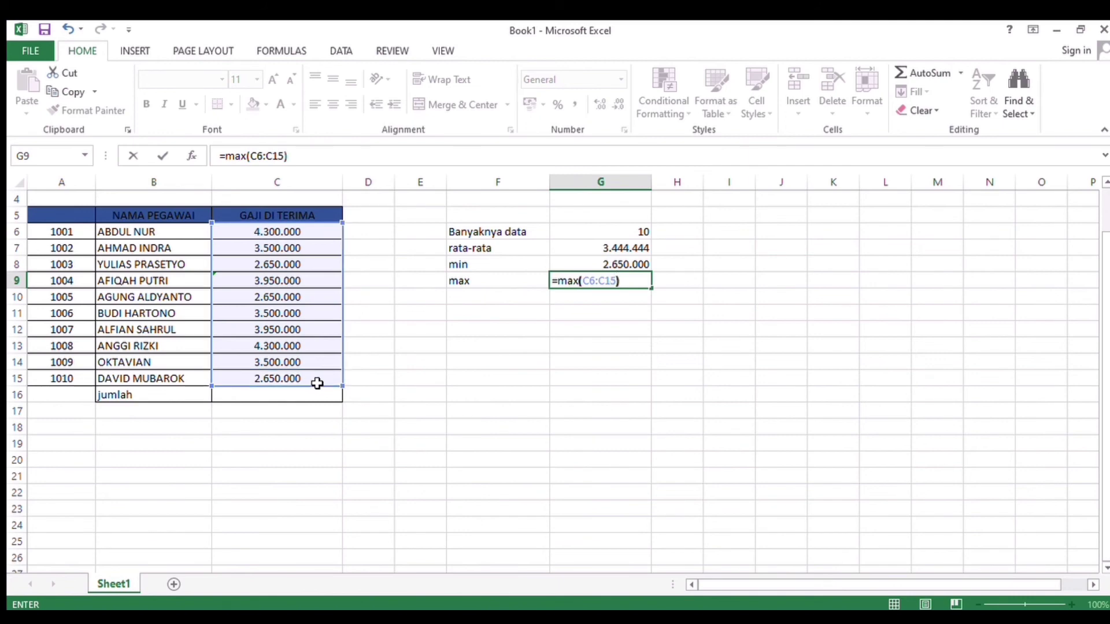
{"action": "key", "text": "Return"}
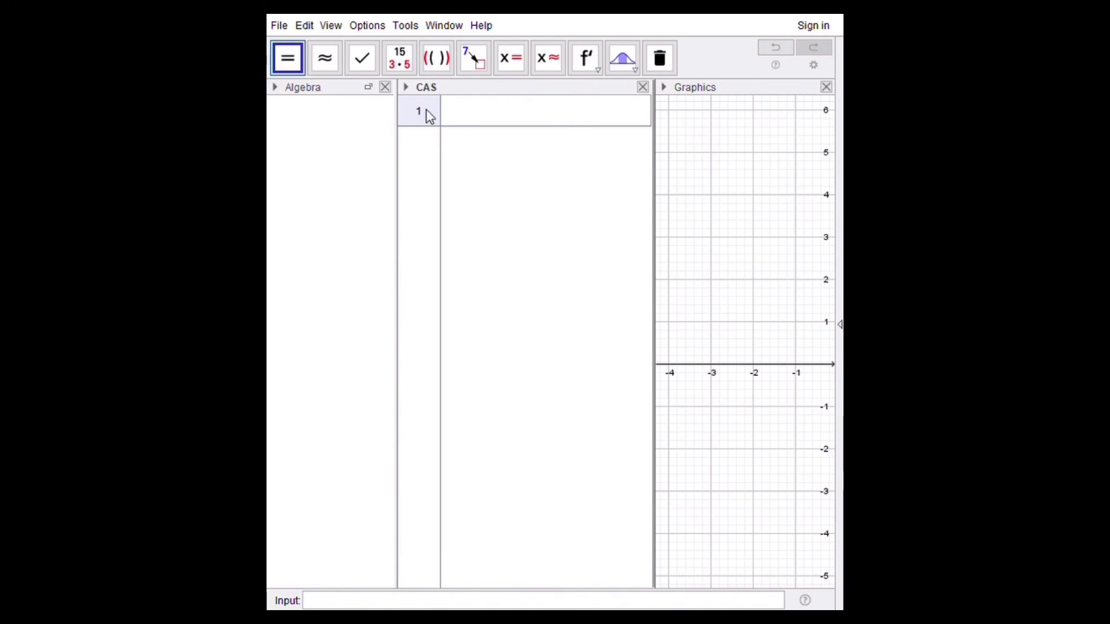
Step: In GeoGebra's CAS view, begin a limit expression in row 1 with the numerator (2x^3+3x^2-5x+4) over an open denominator
{"action": "left_click", "coordinate": [553, 115]}
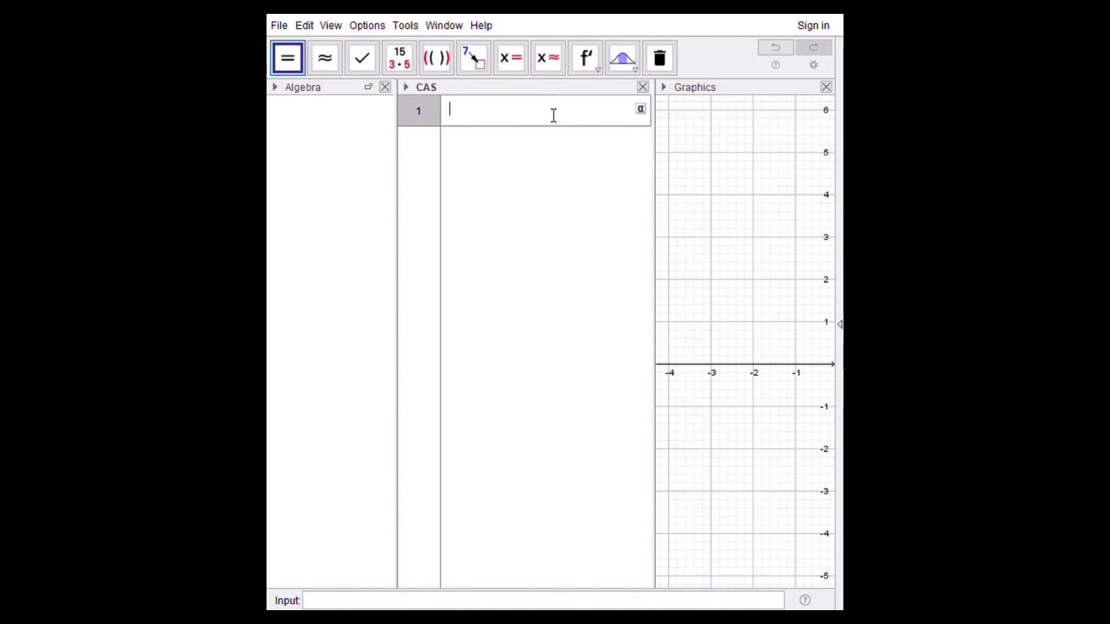
{"action": "type", "text": "limi"}
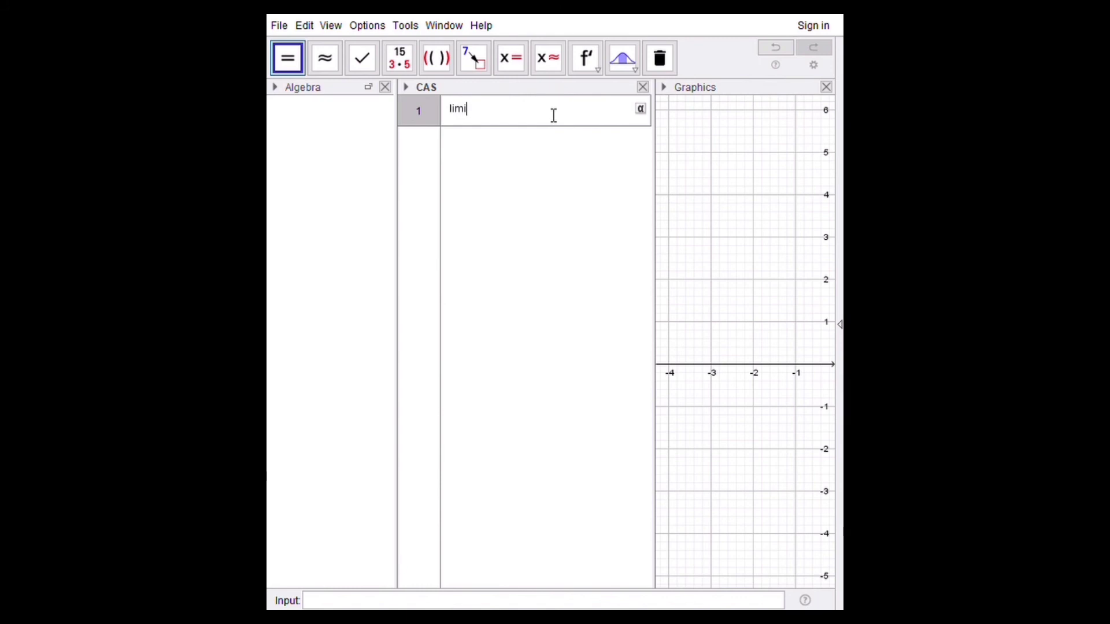
{"action": "type", "text": "t[(2x^"}
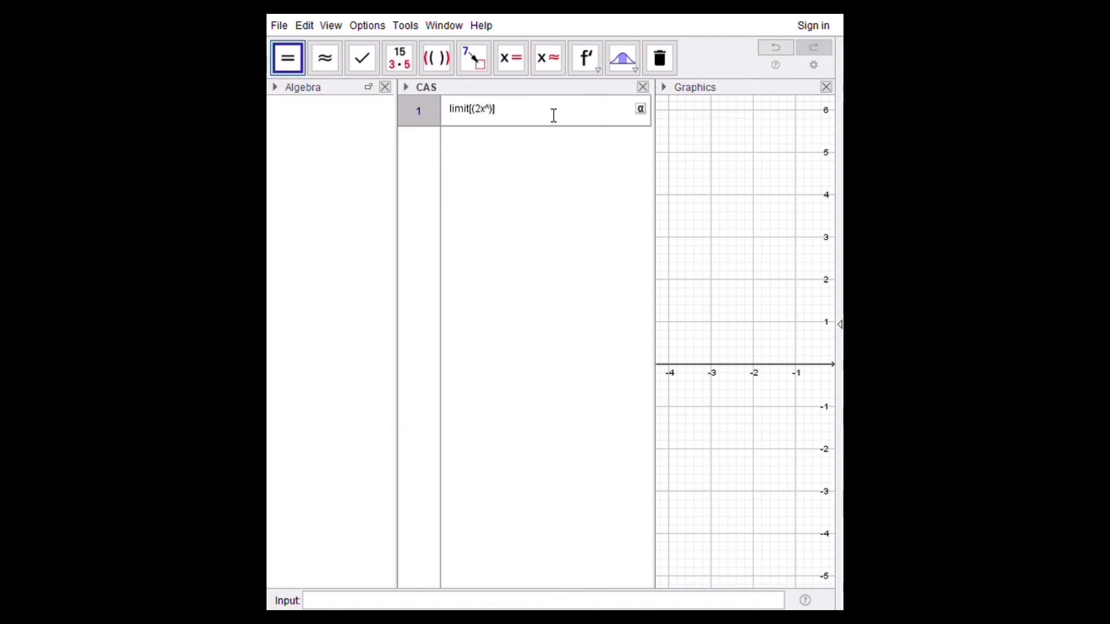
{"action": "type", "text": "3+3x"}
{"action": "type", "text": "^2-5x"}
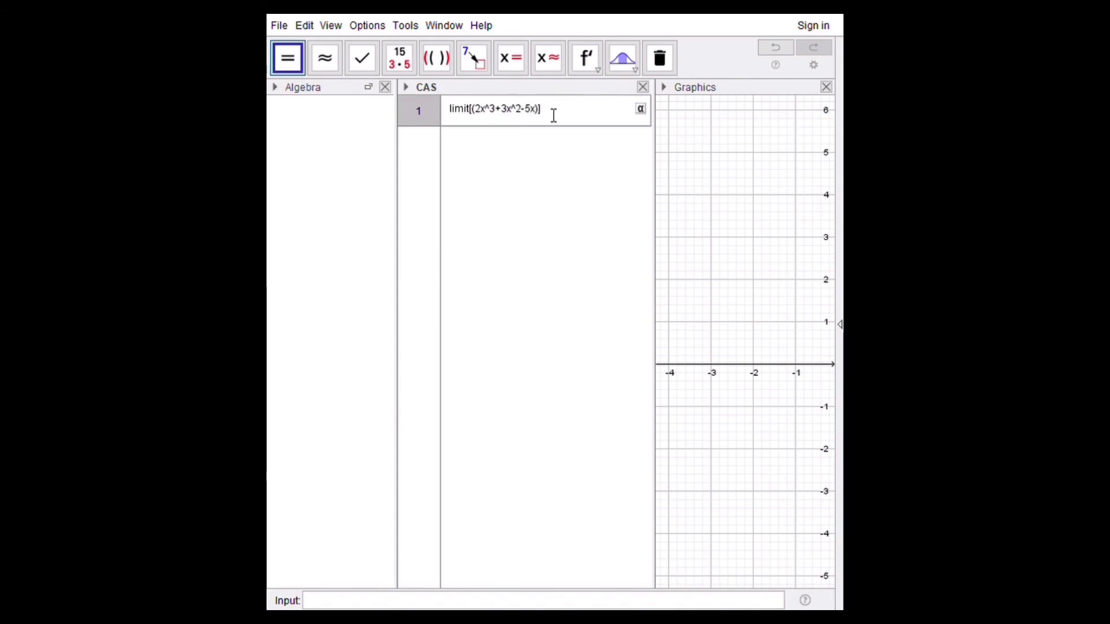
{"action": "type", "text": "+4"}
{"action": "key", "text": "Right"}
{"action": "type", "text": "/("}
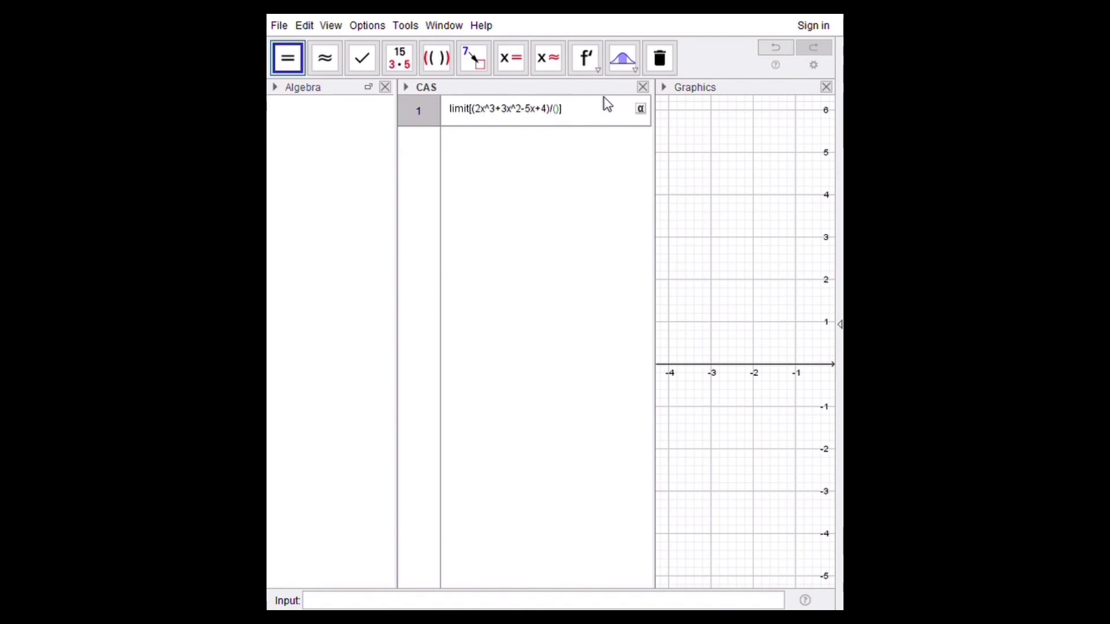
Step: Complete the limit with the denominator (2x^3-2x^2+9) and the approach value 2, and evaluate it
{"action": "type", "text": "2x^3"}
{"action": "type", "text": "-"}
{"action": "type", "text": "2x"}
{"action": "type", "text": "^2+9"}
{"action": "type", "text": ","}
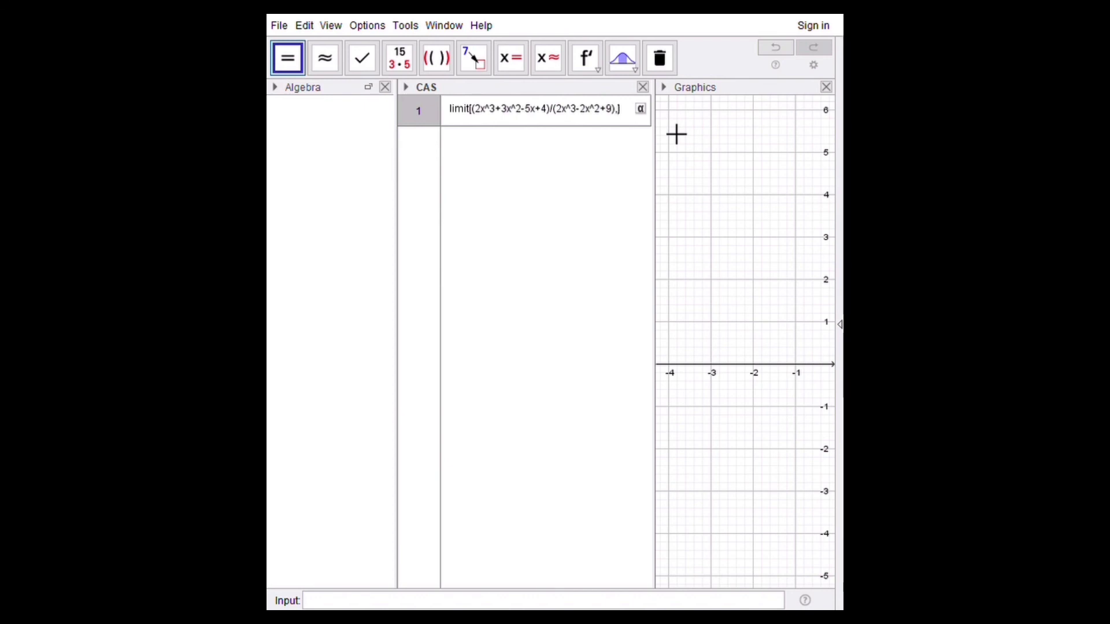
{"action": "type", "text": "2"}
{"action": "key", "text": "Return"}
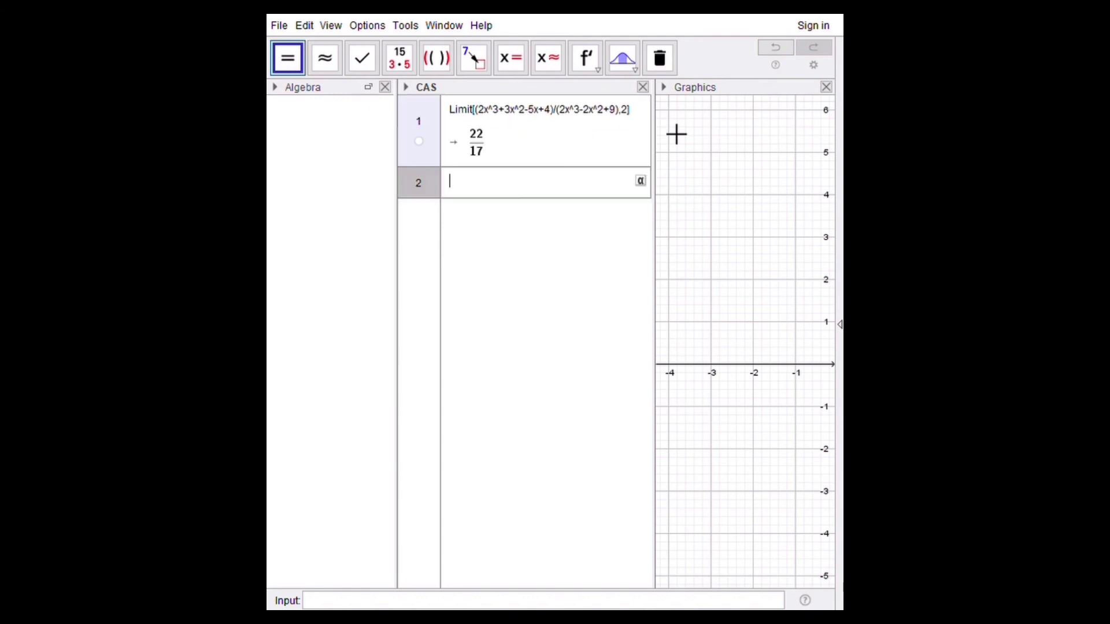